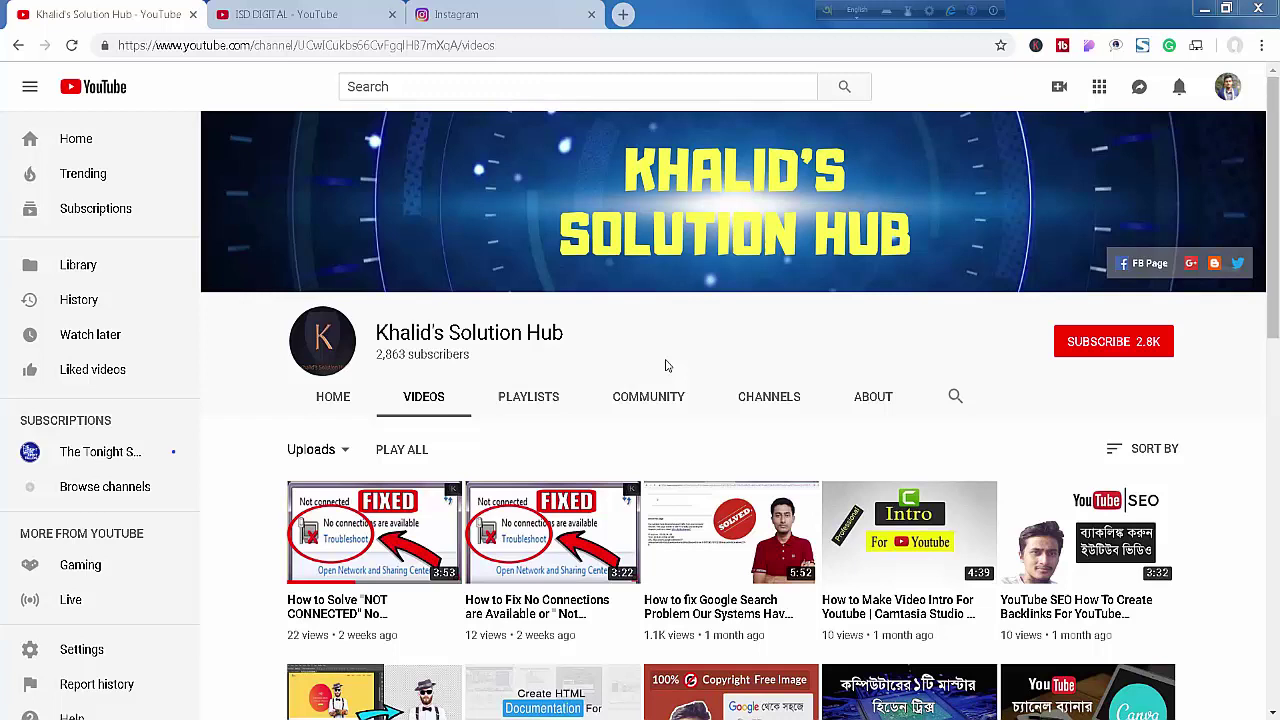
Switch from the YouTube channel tab to the Instagram sign-up tab
{"action": "left_click", "coordinate": [480, 15]}
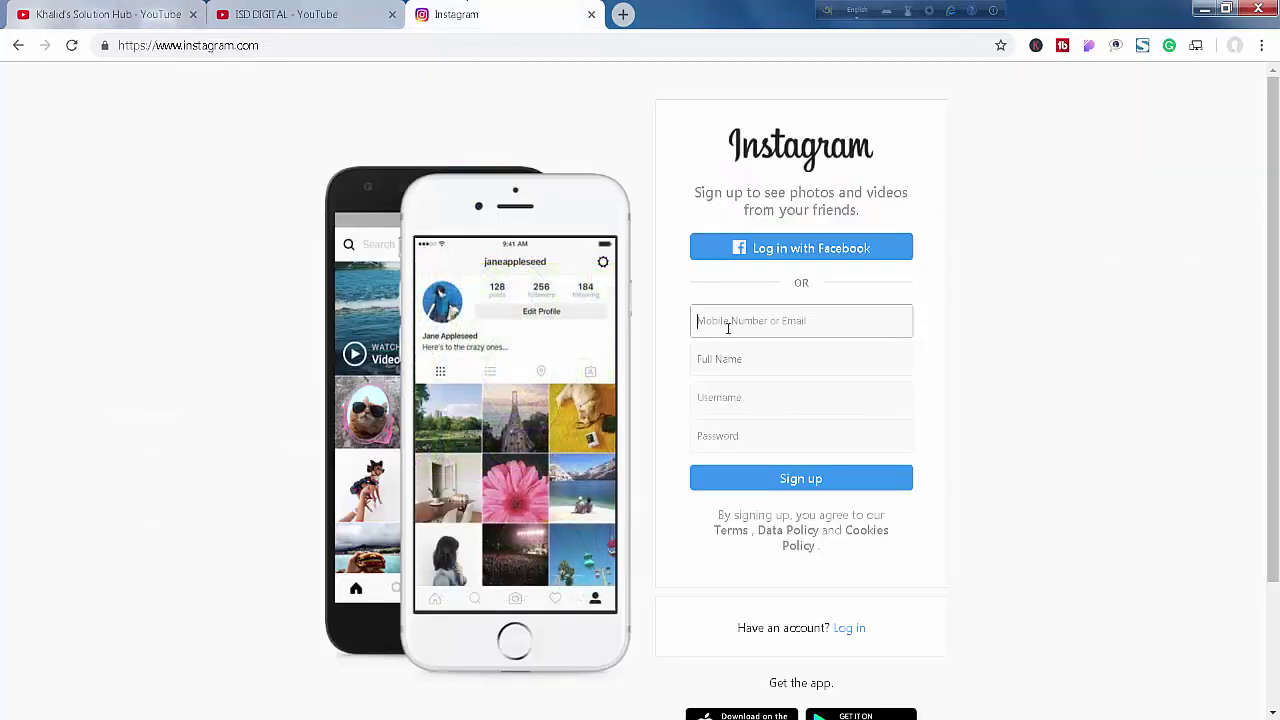
{"action": "key", "text": "ctrl+1"}
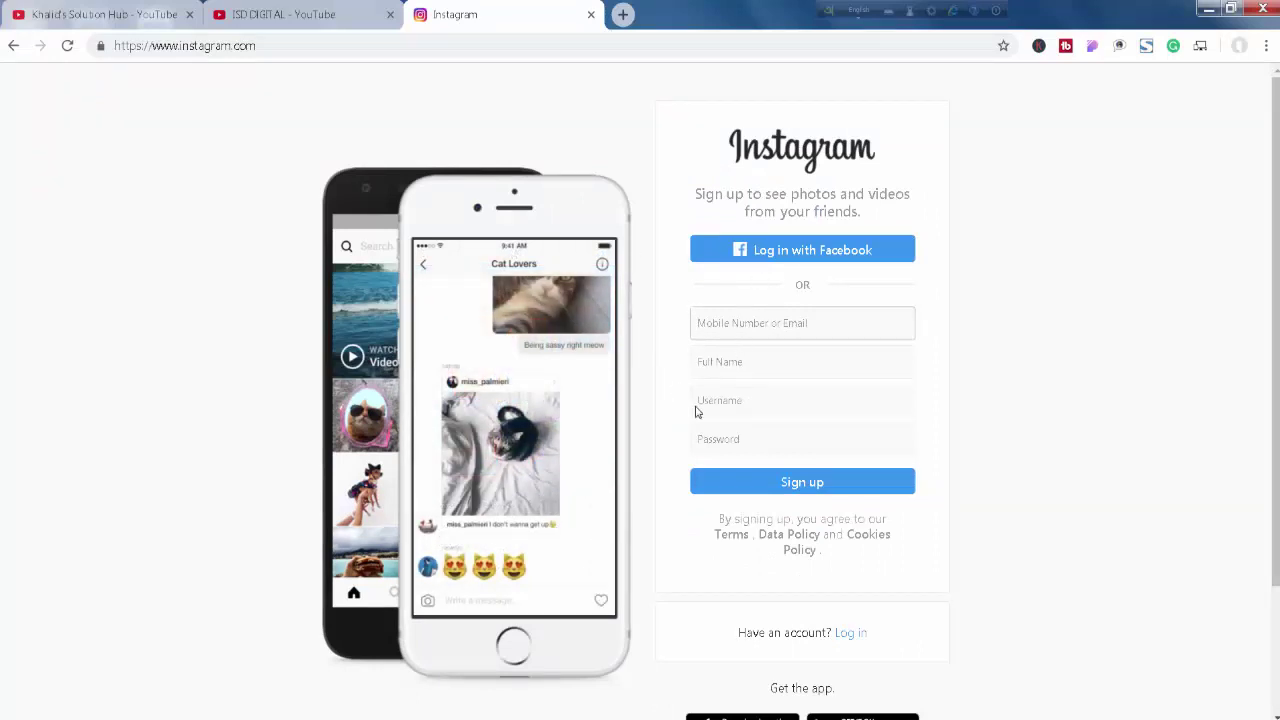
Log in to Instagram with the autofilled saved username and the account password
{"action": "left_click", "coordinate": [843, 637]}
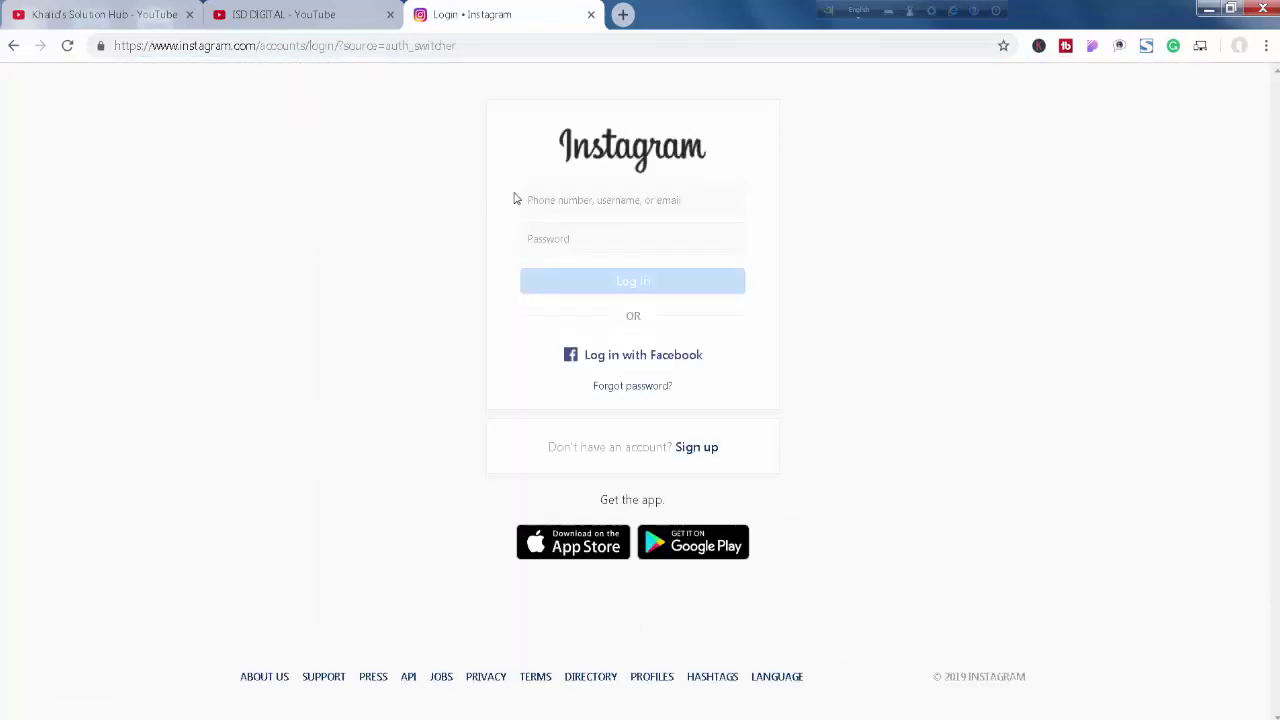
{"action": "left_click", "coordinate": [548, 196]}
{"action": "left_click", "coordinate": [560, 301]}
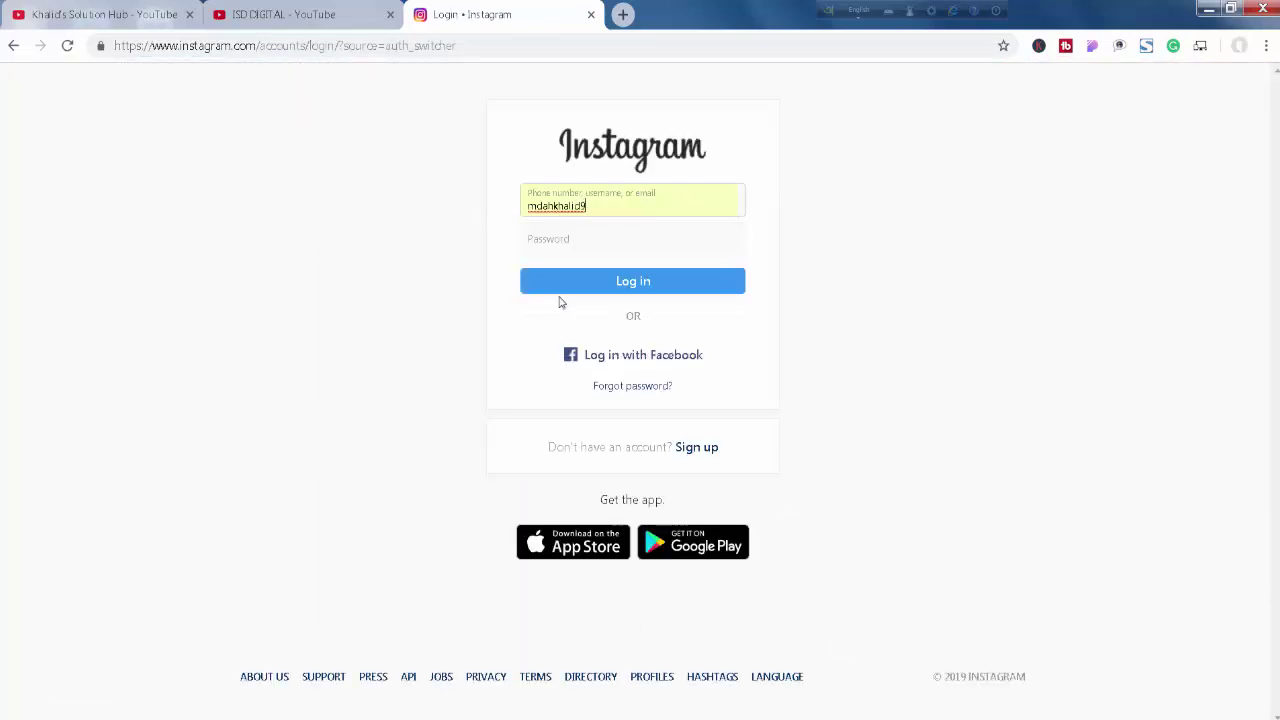
{"action": "left_click", "coordinate": [591, 206]}
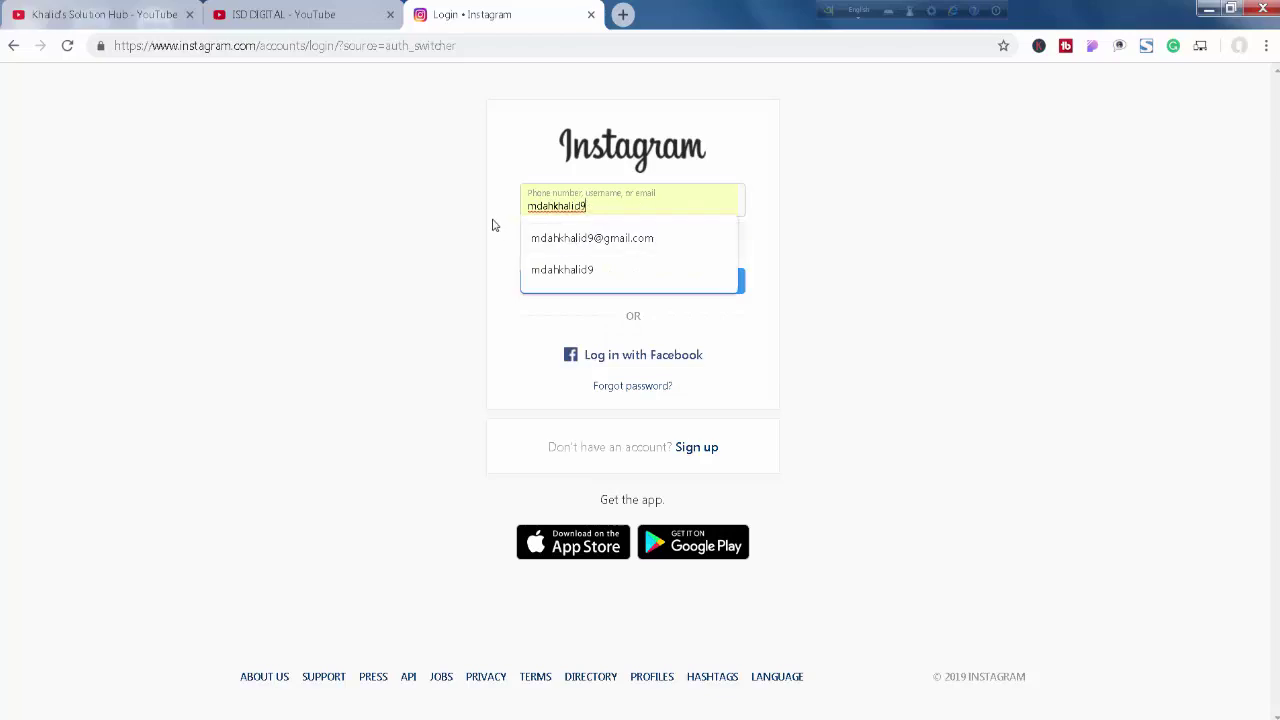
{"action": "left_click", "coordinate": [553, 241]}
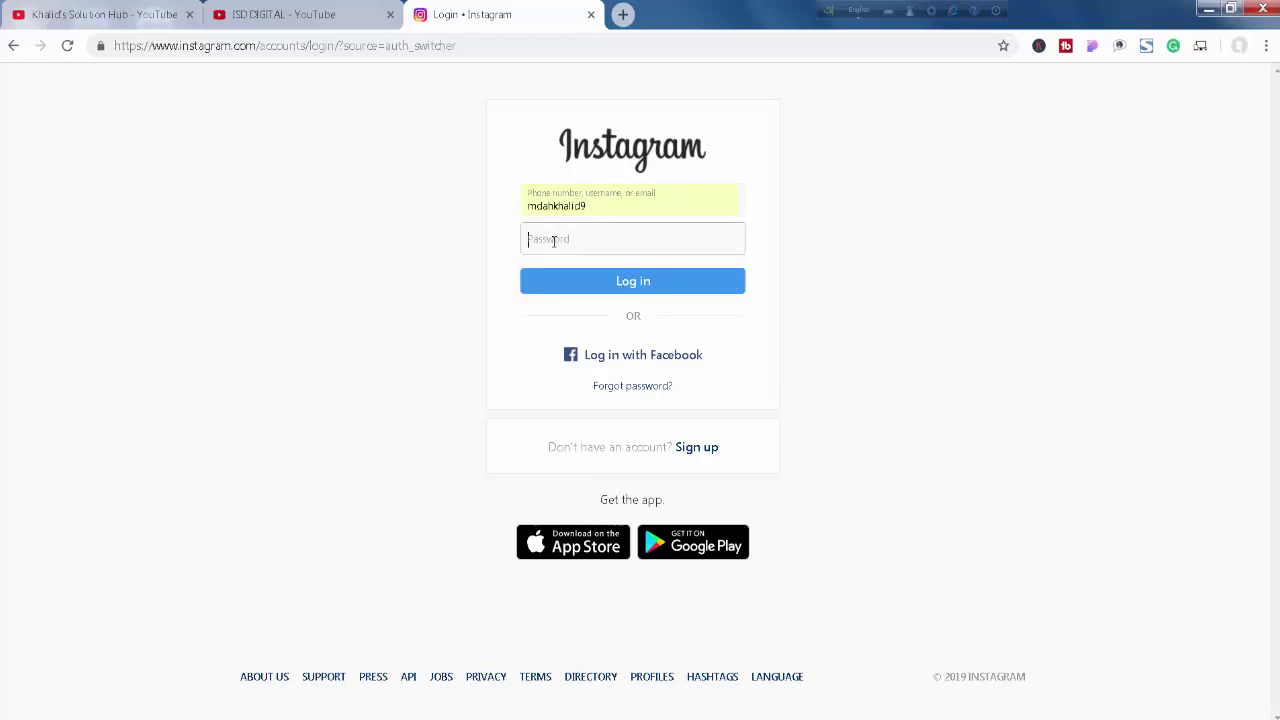
{"action": "type", "text": "•••••••"}
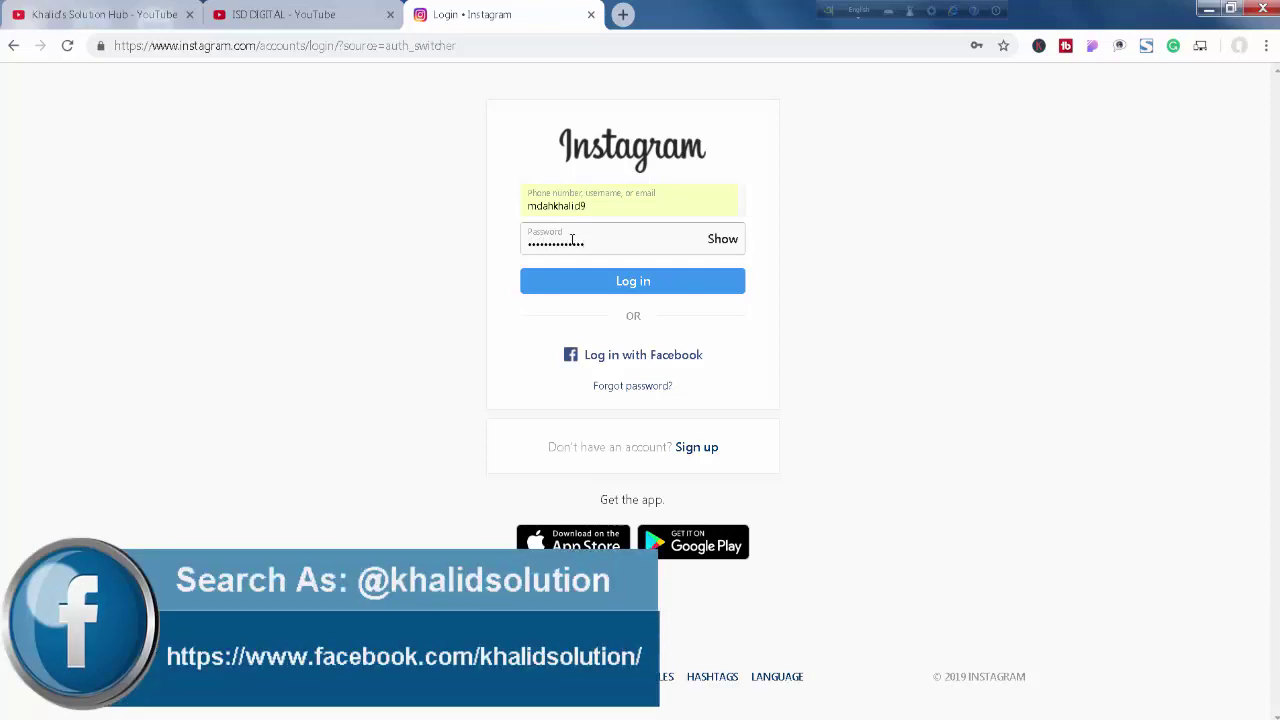
{"action": "left_click", "coordinate": [596, 293]}
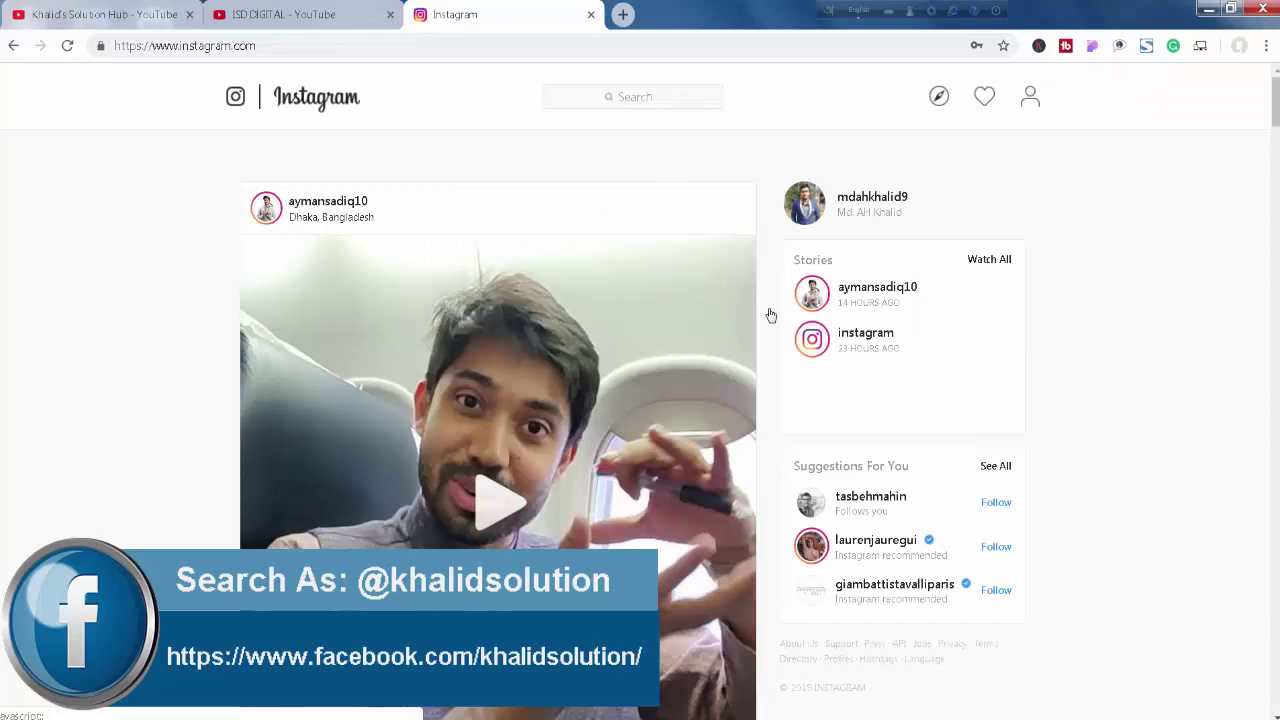
{"action": "left_click", "coordinate": [854, 202]}
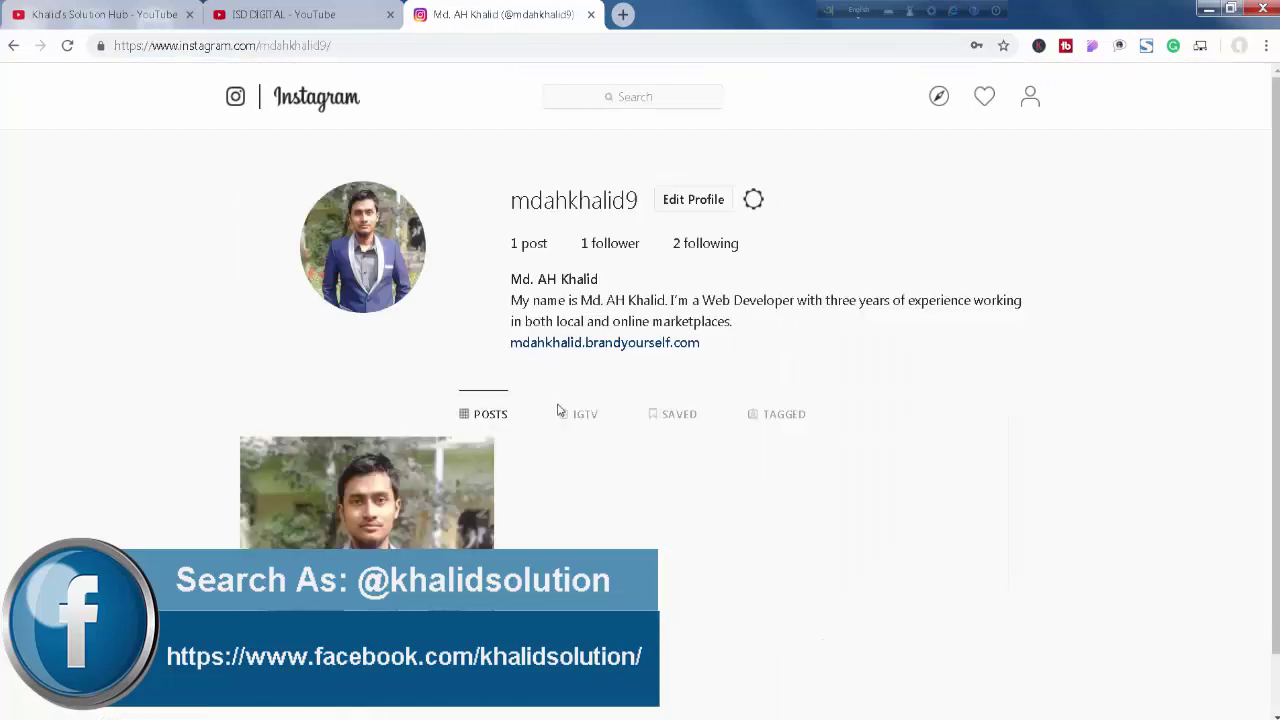
{"action": "left_click", "coordinate": [318, 104]}
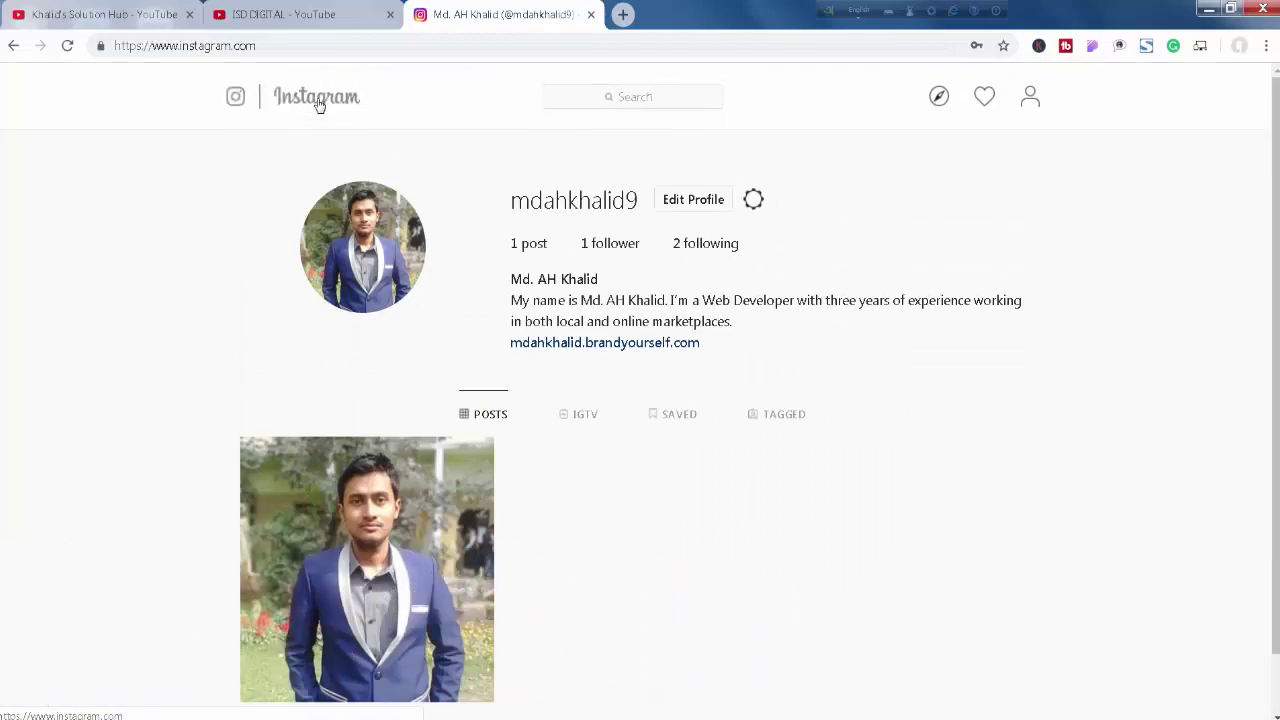
{"action": "scroll", "coordinate": [365, 380], "scroll_direction": "down", "scroll_amount": 12}
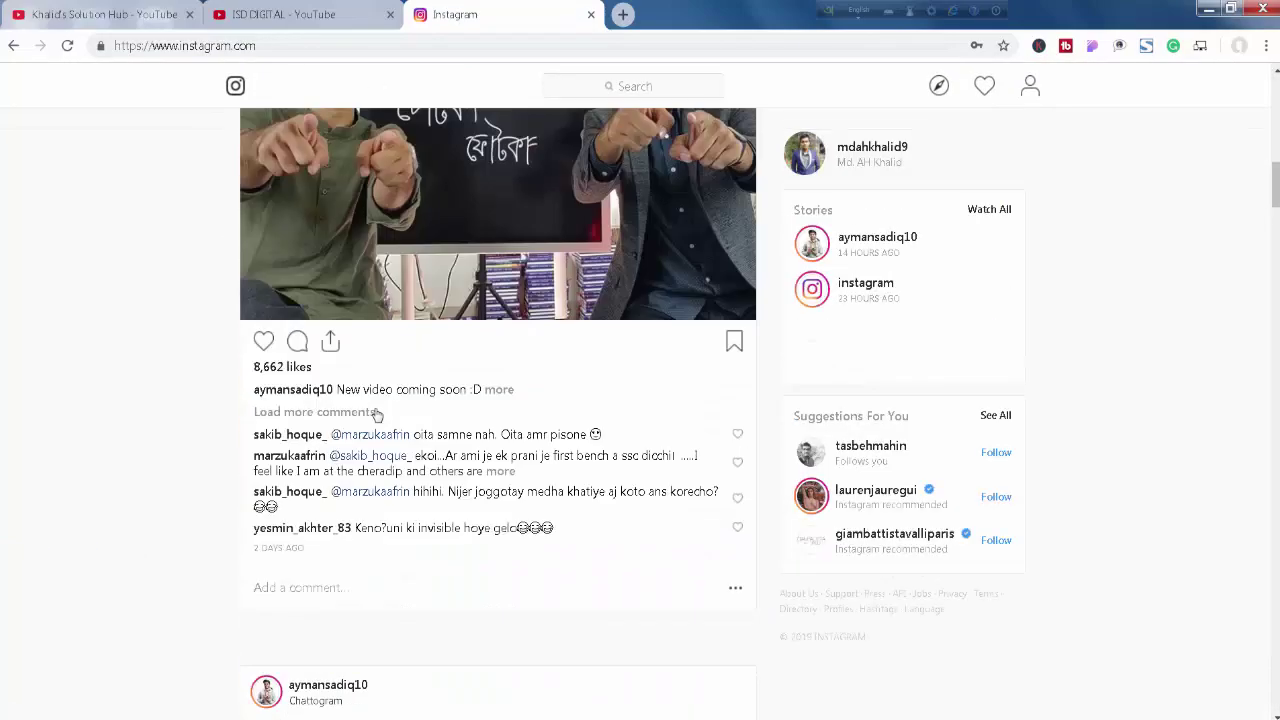
{"action": "scroll", "coordinate": [376, 413], "scroll_direction": "down", "scroll_amount": 18}
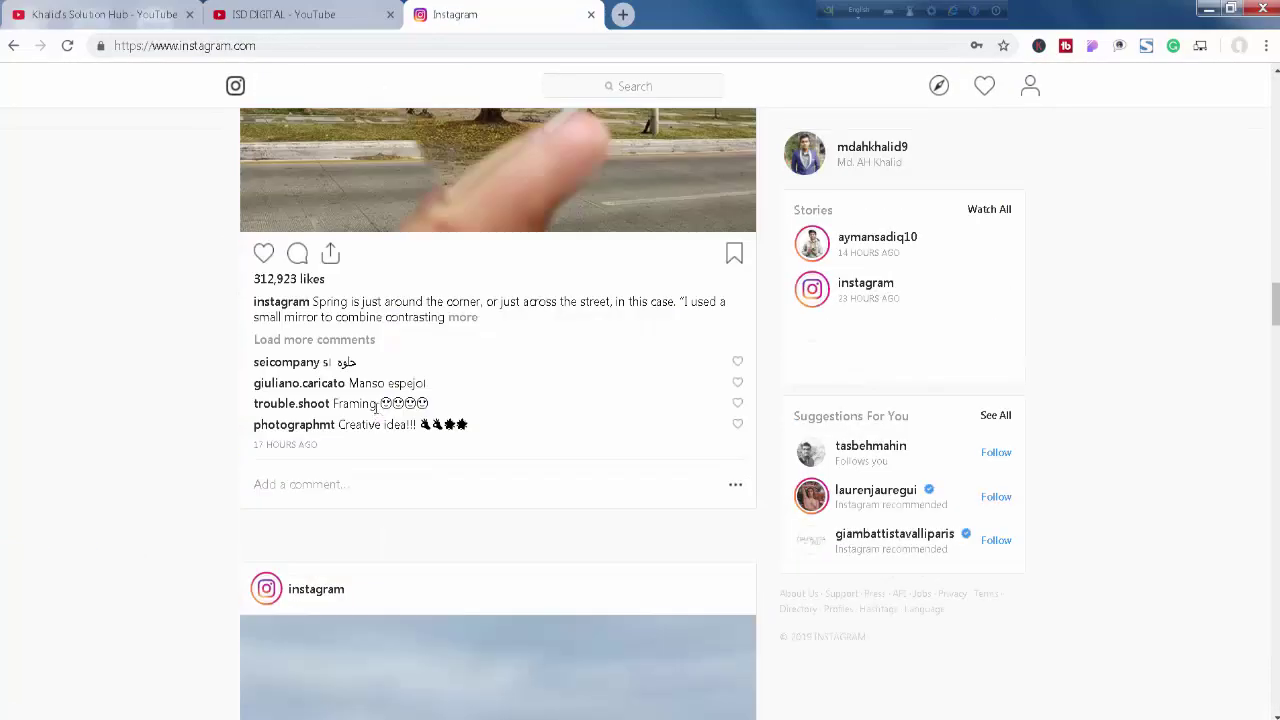
{"action": "scroll", "coordinate": [376, 406], "scroll_direction": "down", "scroll_amount": 14}
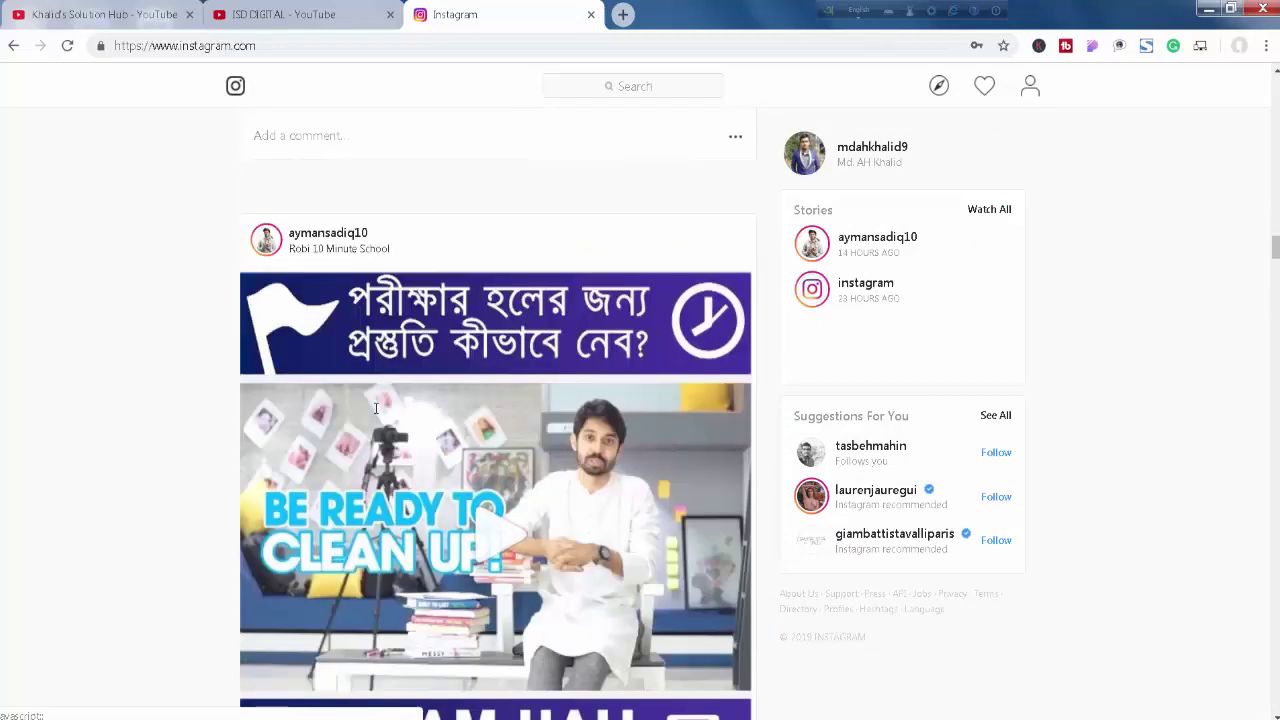
{"action": "scroll", "coordinate": [389, 397], "scroll_direction": "down", "scroll_amount": 12}
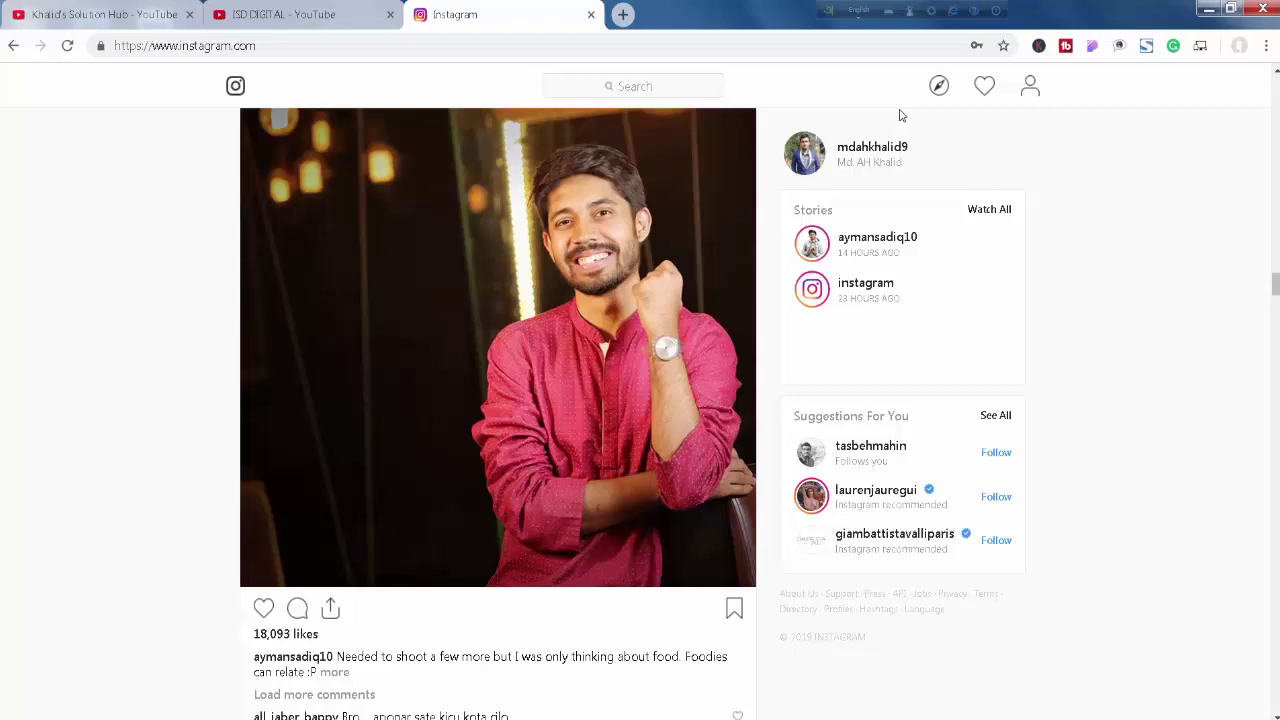
{"action": "scroll", "coordinate": [863, 354], "scroll_direction": "down", "scroll_amount": 4}
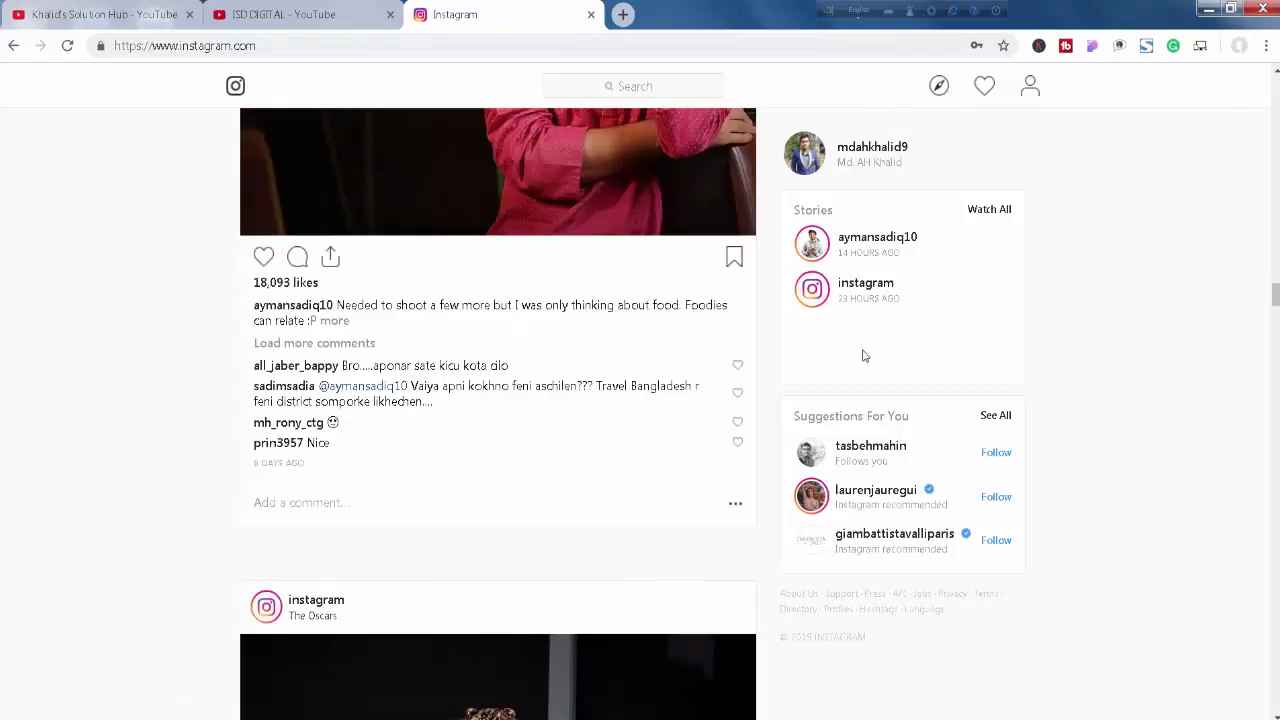
{"action": "scroll", "coordinate": [681, 130], "scroll_direction": "up", "scroll_amount": 3}
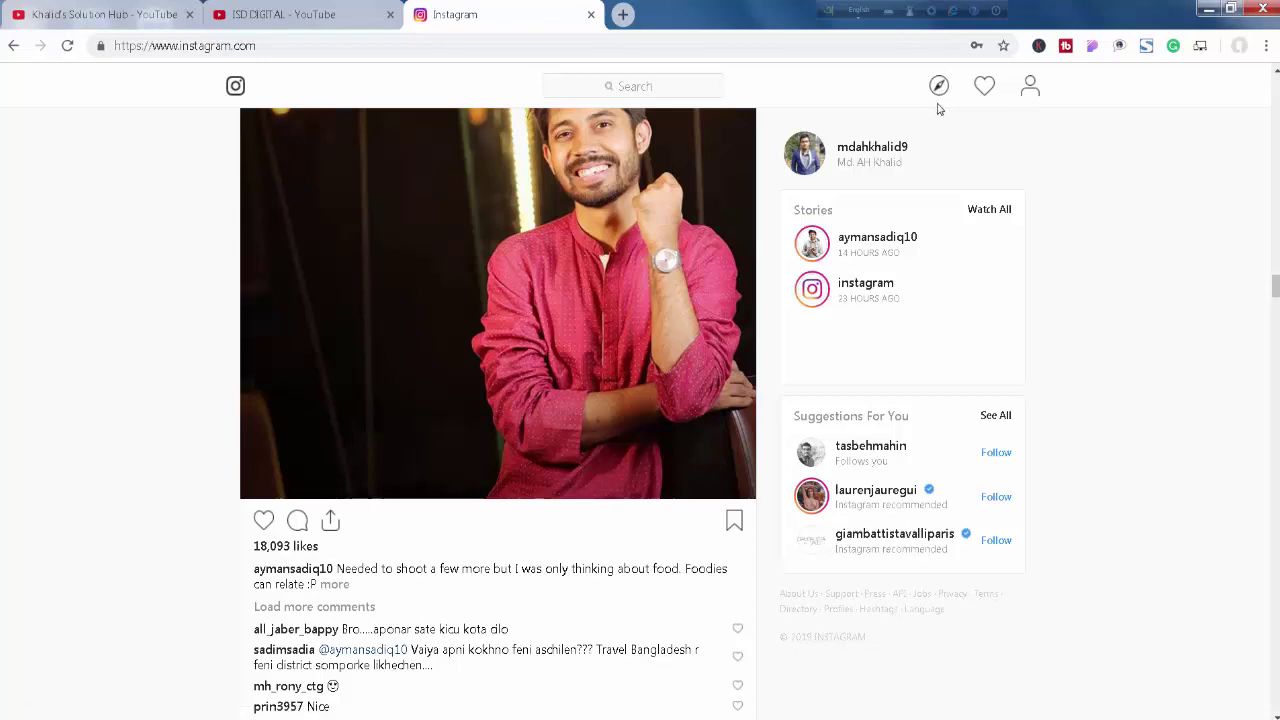
Choose Inspect from the page's context menu to open DevTools in Galaxy S5 emulation
{"action": "right_click", "coordinate": [939, 142]}
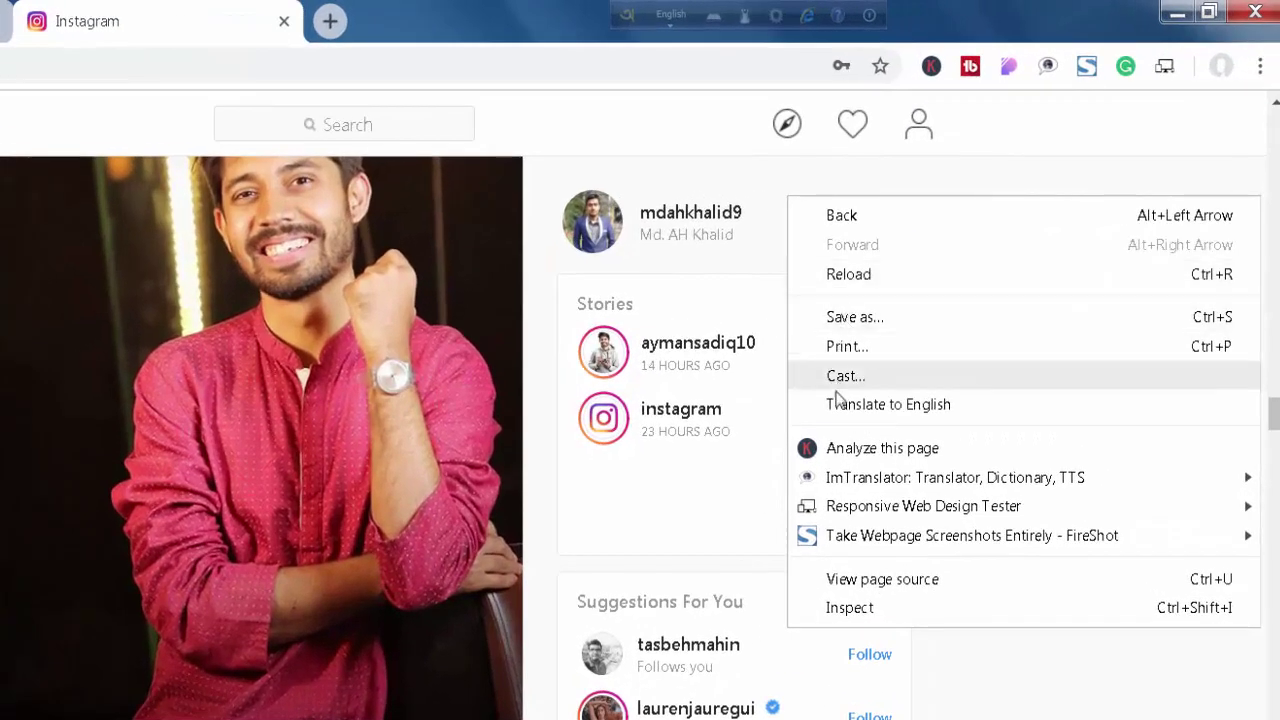
{"action": "left_click", "coordinate": [859, 612]}
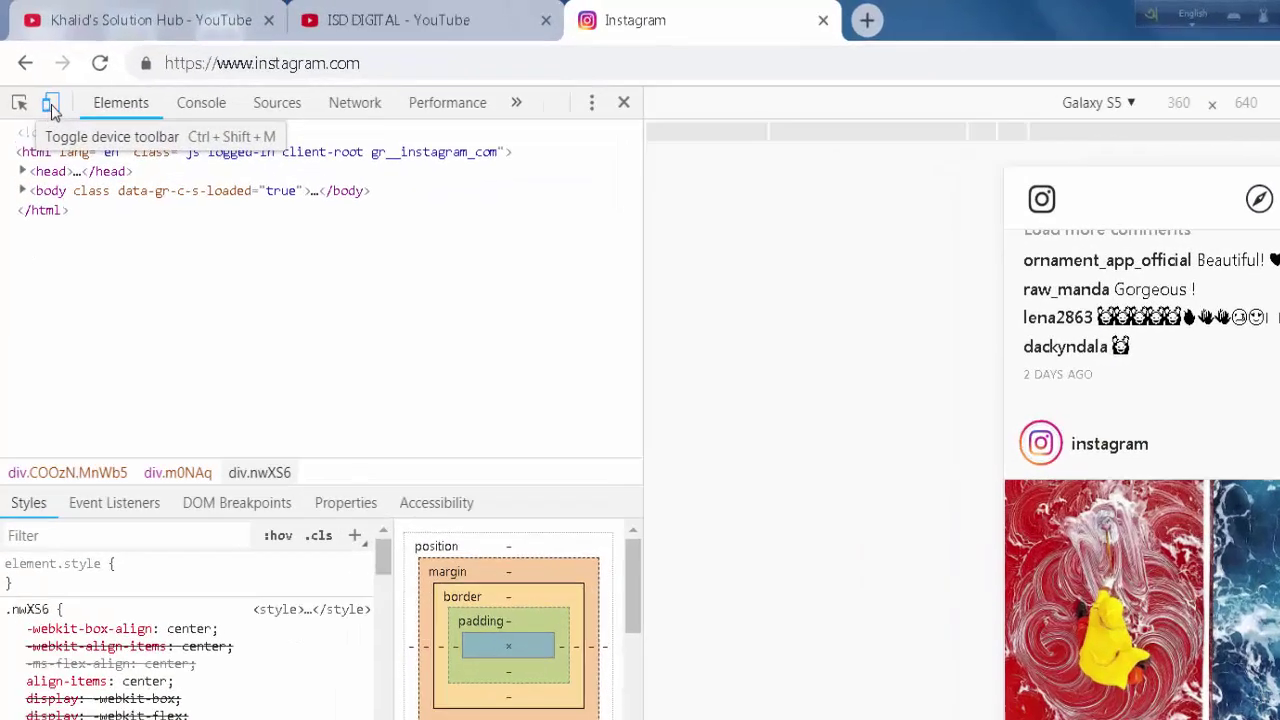
Turn the mobile device emulation off and back on, then check the feed
{"action": "left_click", "coordinate": [36, 75]}
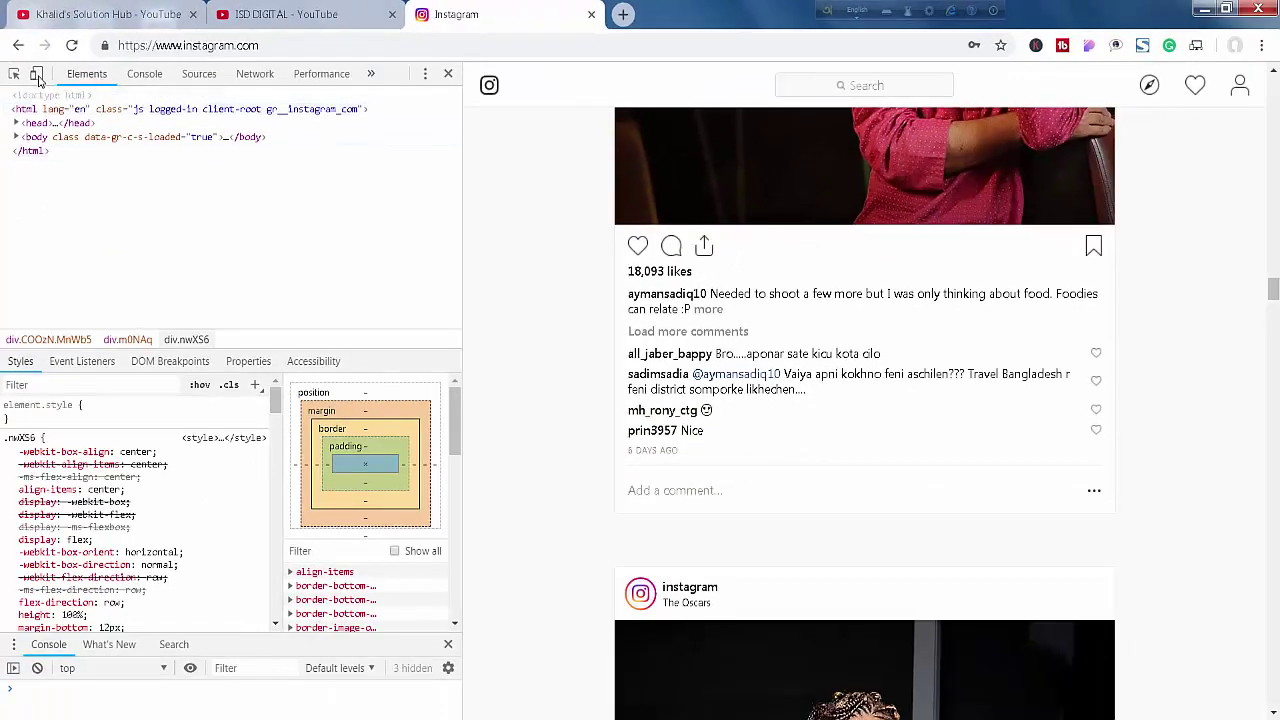
{"action": "left_click", "coordinate": [52, 105]}
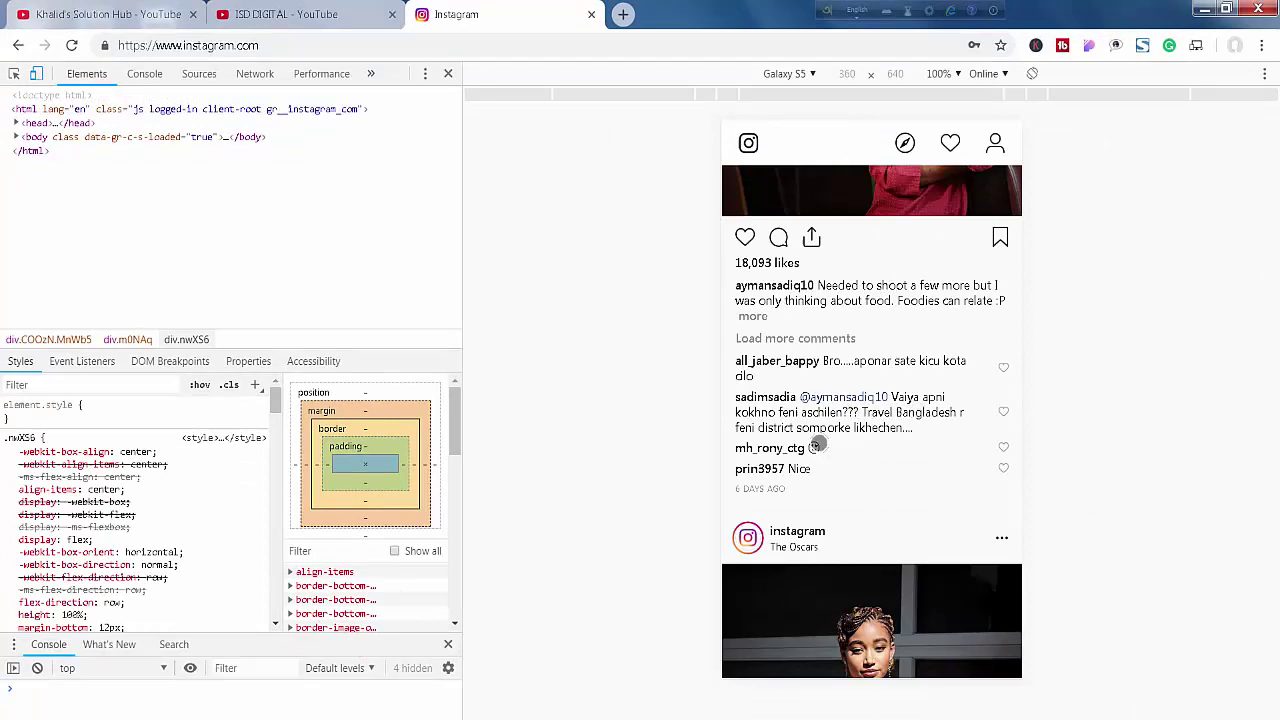
{"action": "scroll", "coordinate": [856, 450], "scroll_direction": "down", "scroll_amount": 4}
{"action": "scroll", "coordinate": [856, 450], "scroll_direction": "up", "scroll_amount": 5}
{"action": "scroll", "coordinate": [856, 450], "scroll_direction": "up", "scroll_amount": 5}
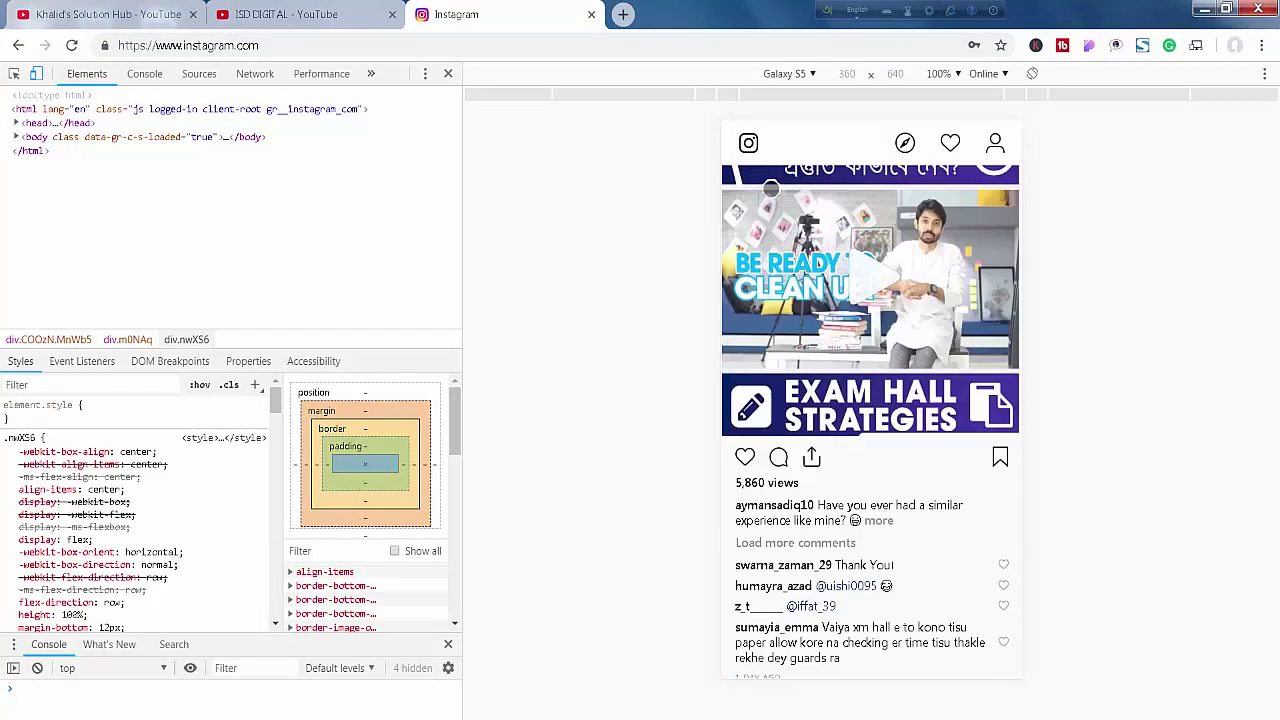
Reload Instagram in the Galaxy S5 view and scroll through the mobile feed
{"action": "left_click", "coordinate": [72, 46]}
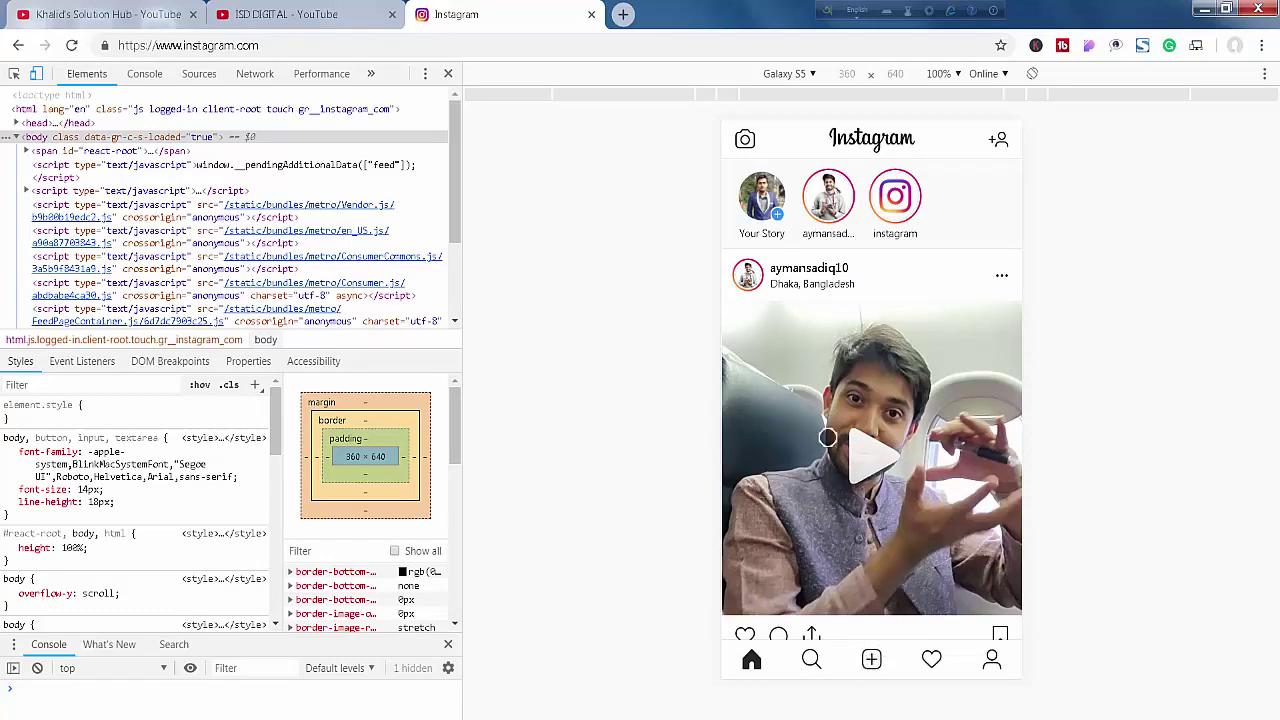
{"action": "scroll", "coordinate": [828, 437], "scroll_direction": "down", "scroll_amount": 9}
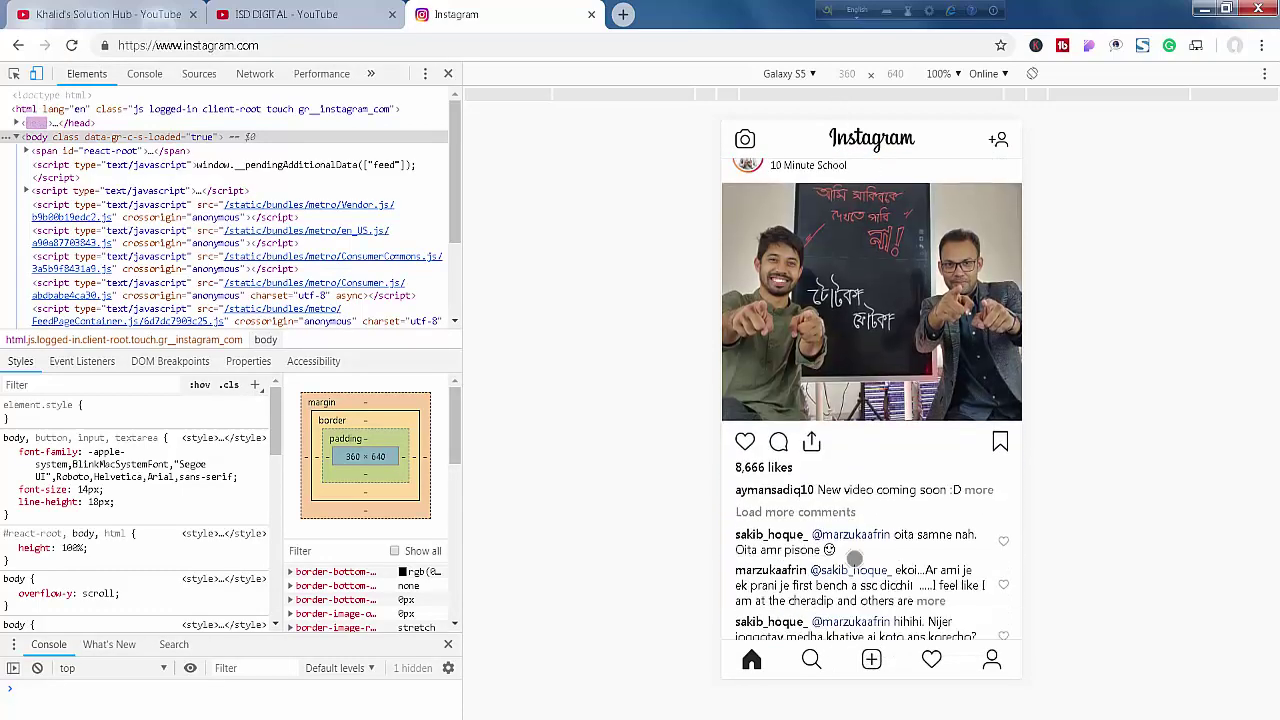
{"action": "scroll", "coordinate": [855, 560], "scroll_direction": "down", "scroll_amount": 8}
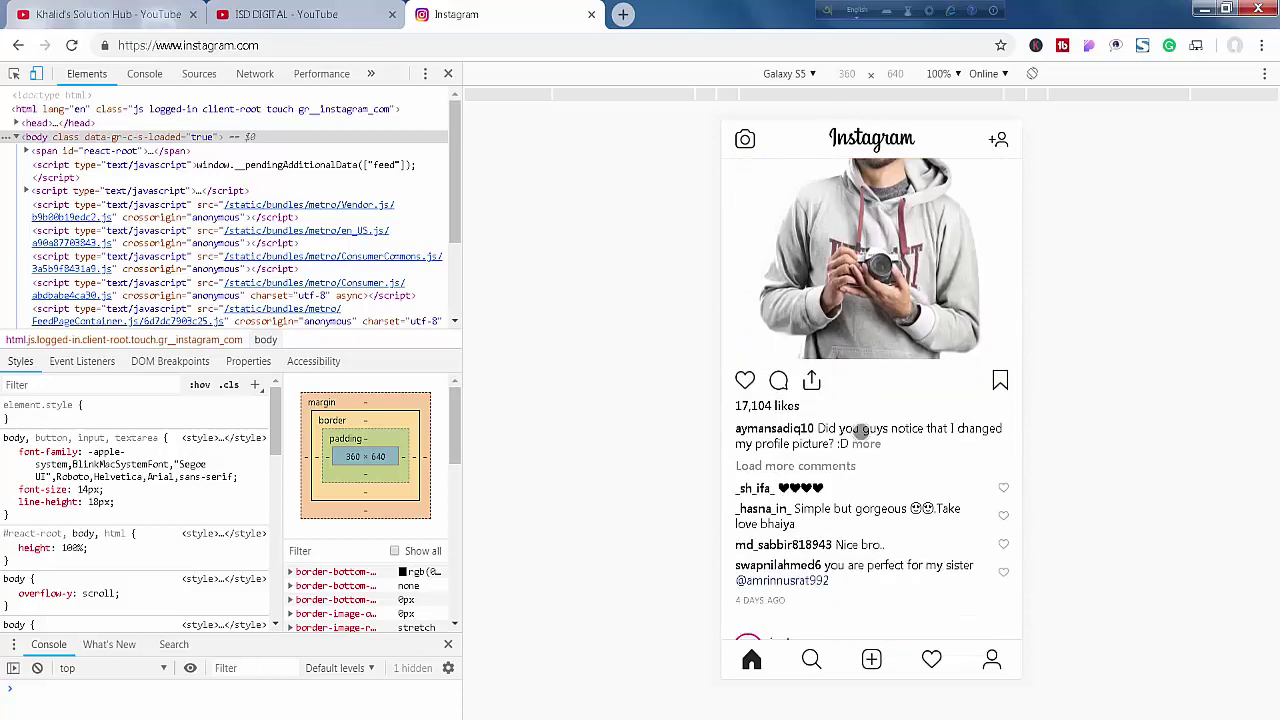
{"action": "scroll", "coordinate": [862, 430], "scroll_direction": "down", "scroll_amount": 10}
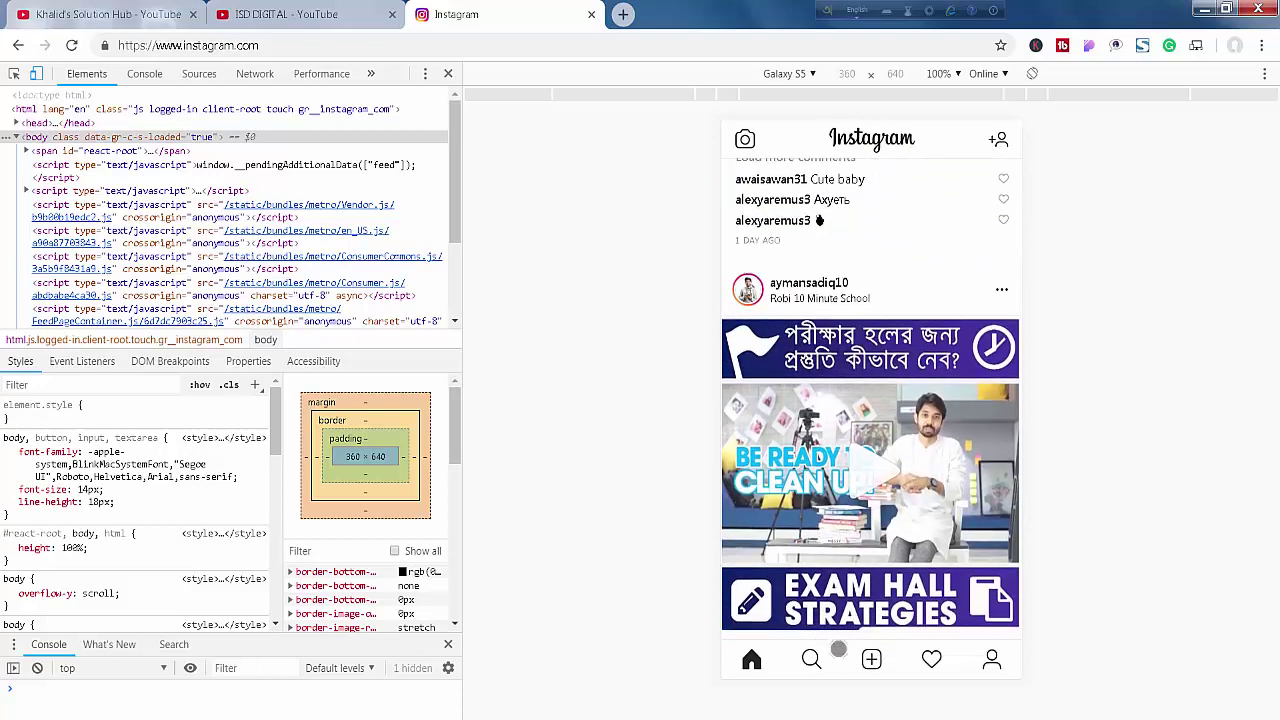
Start a new post and load the JPG photo from the Desktop
{"action": "left_click", "coordinate": [870, 660]}
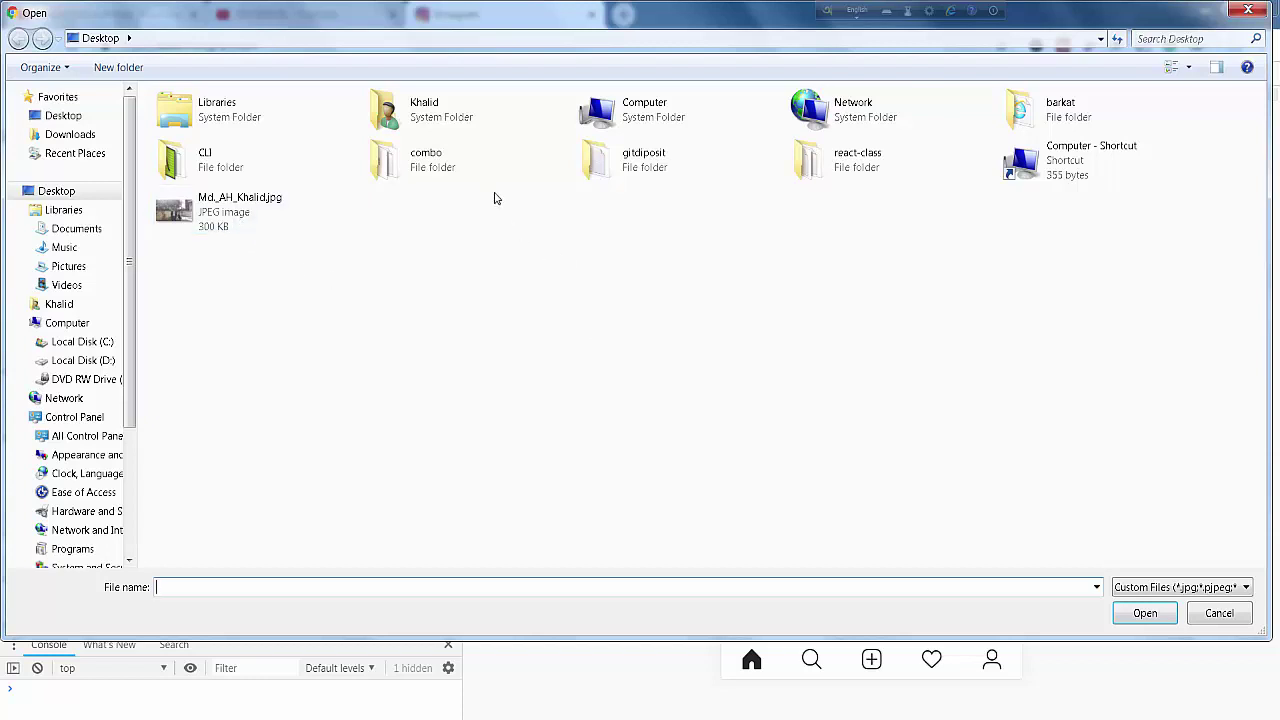
{"action": "left_click", "coordinate": [220, 212]}
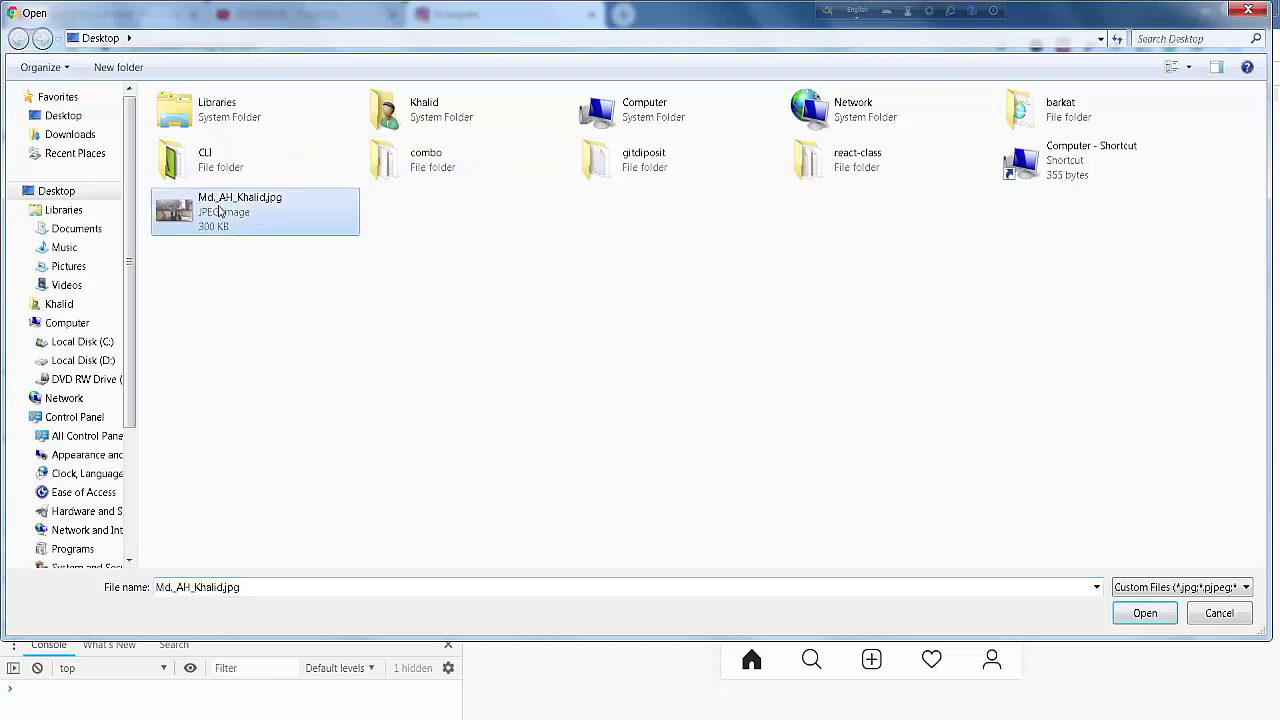
{"action": "left_click", "coordinate": [1137, 616]}
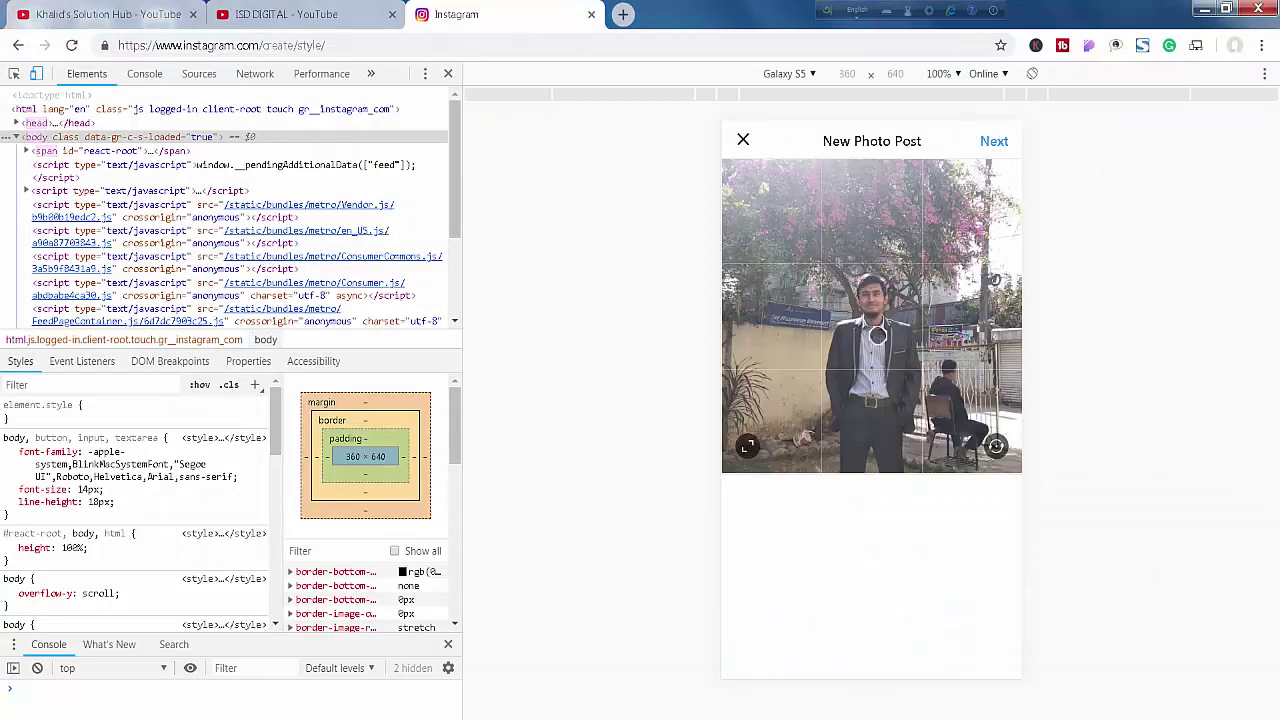
Shift the square crop toward the man by the wall and share the post
{"action": "left_click_drag", "start_coordinate": [922, 315], "coordinate": [790, 330]}
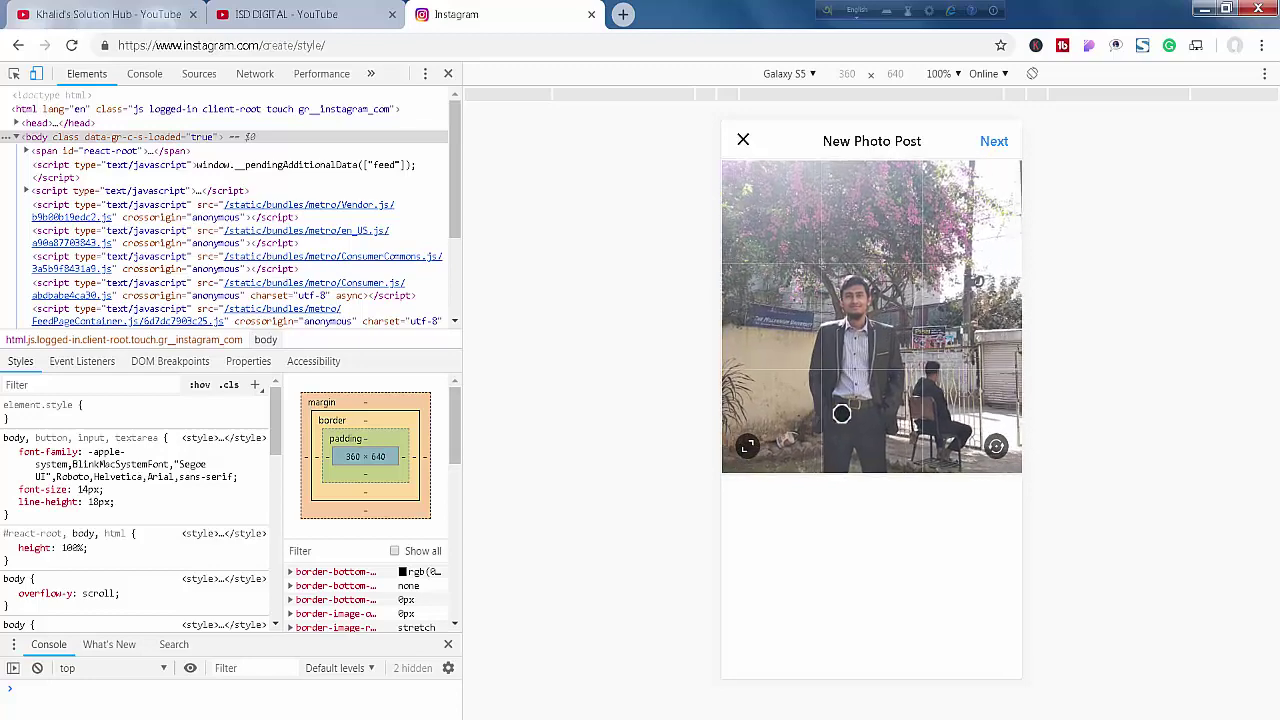
{"action": "left_click", "coordinate": [993, 142]}
{"action": "left_click", "coordinate": [990, 141]}
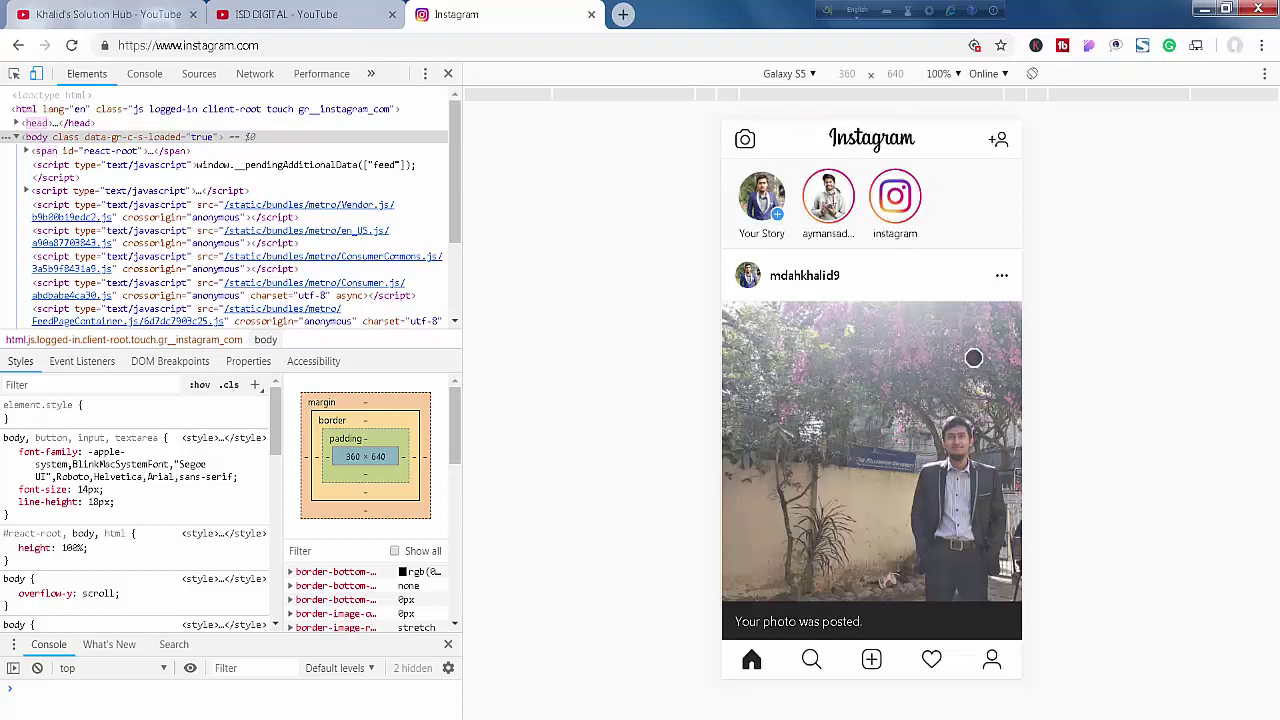
Scroll the feed to check the new photo and its 'Your photo was posted' message
{"action": "scroll", "coordinate": [937, 449], "scroll_direction": "down", "scroll_amount": 4}
{"action": "scroll", "coordinate": [937, 449], "scroll_direction": "up", "scroll_amount": 5}
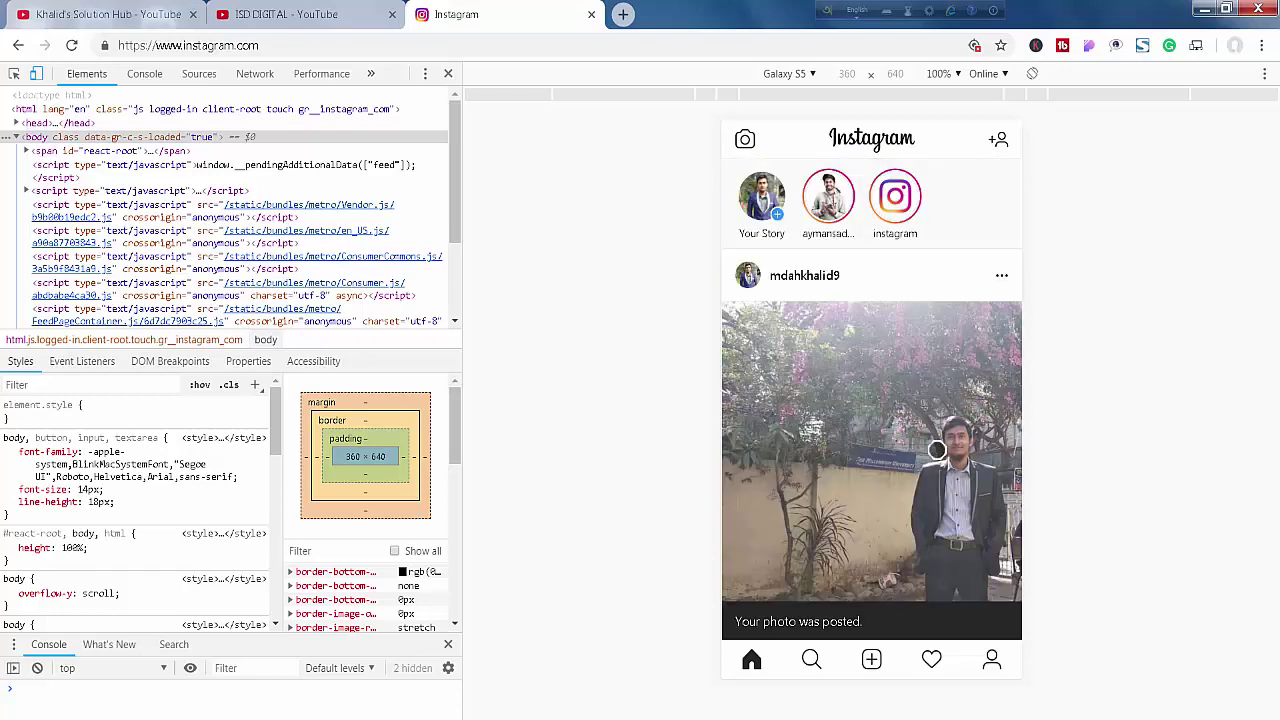
{"action": "scroll", "coordinate": [936, 440], "scroll_direction": "down", "scroll_amount": 8}
{"action": "scroll", "coordinate": [935, 436], "scroll_direction": "down", "scroll_amount": 3}
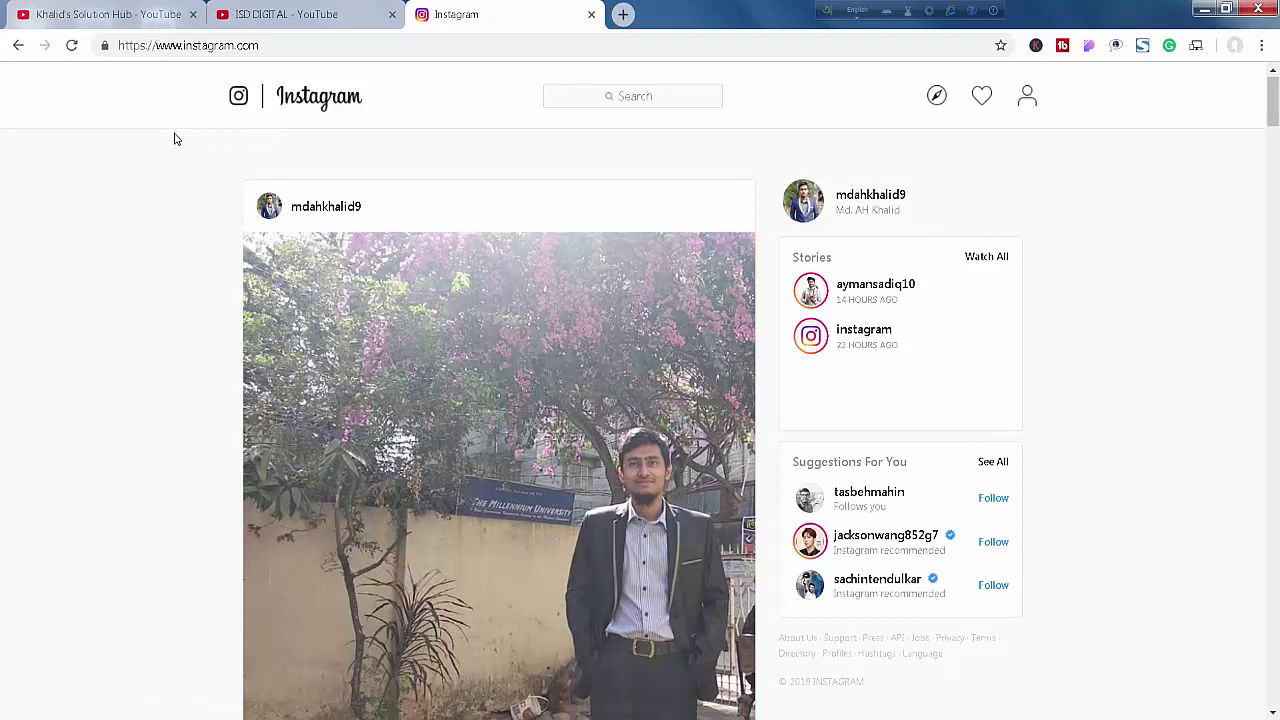
Reopen DevTools with Ctrl+Shift+I to show Instagram in the Galaxy S5 view
{"action": "key", "text": "ctrl+shift+i"}
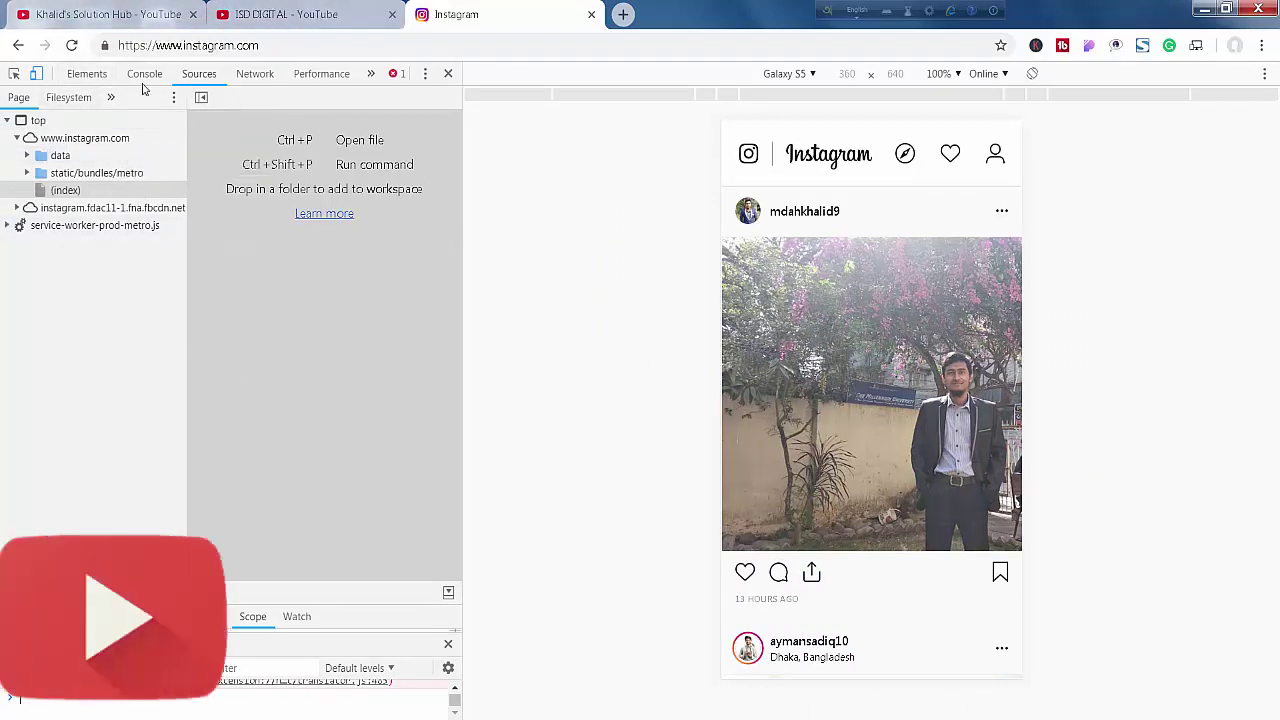
Toggle the phone emulation off and on, reloading the page at desktop width in between
{"action": "left_click", "coordinate": [36, 74]}
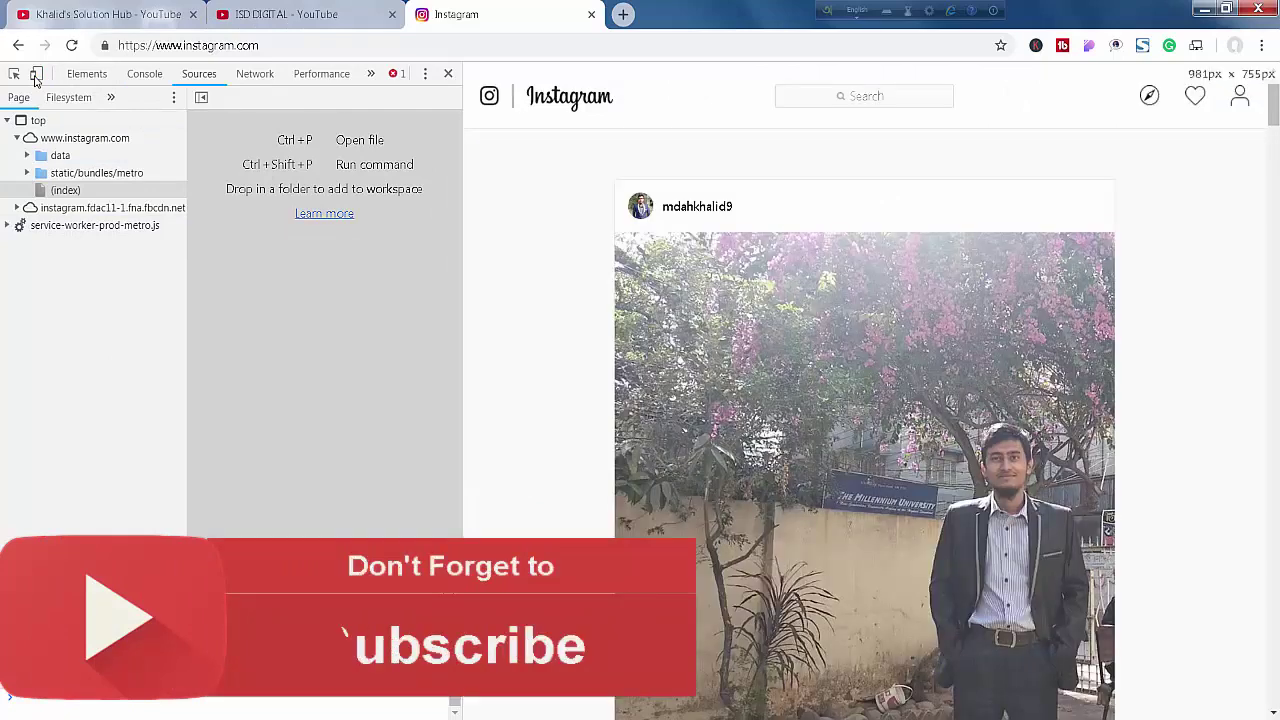
{"action": "left_click", "coordinate": [36, 75]}
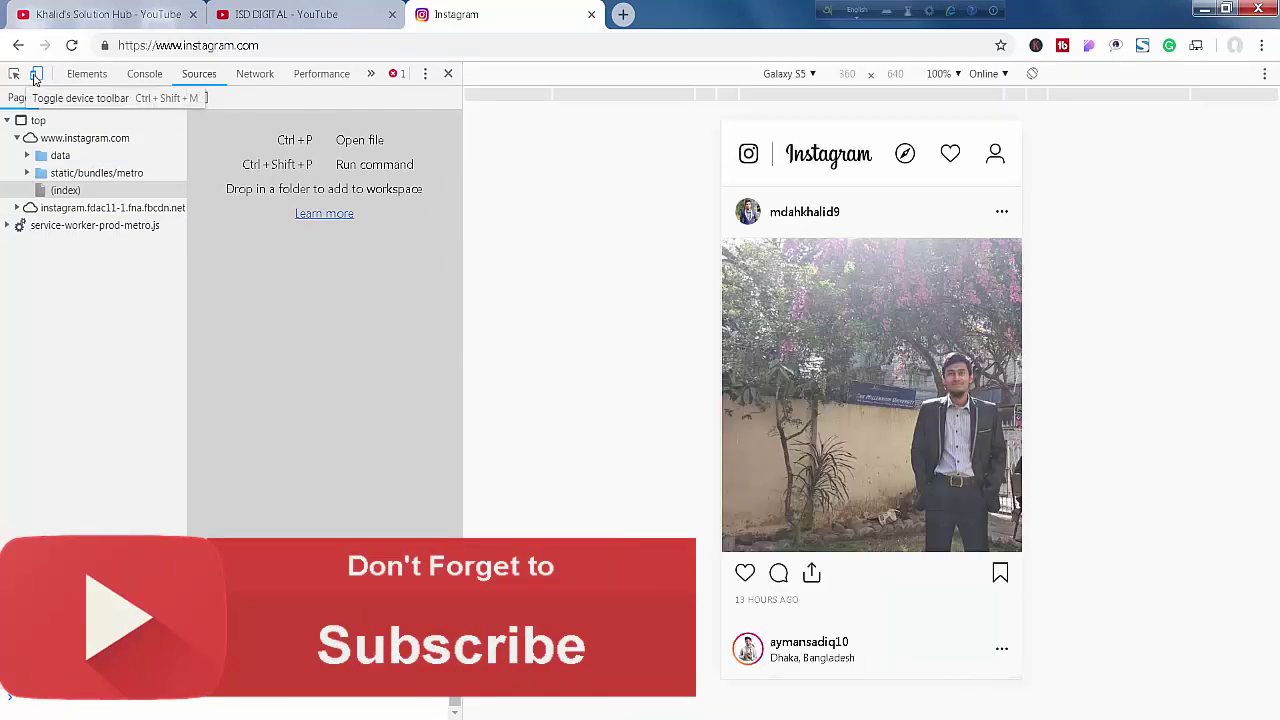
{"action": "left_click", "coordinate": [36, 75]}
{"action": "left_click", "coordinate": [72, 45]}
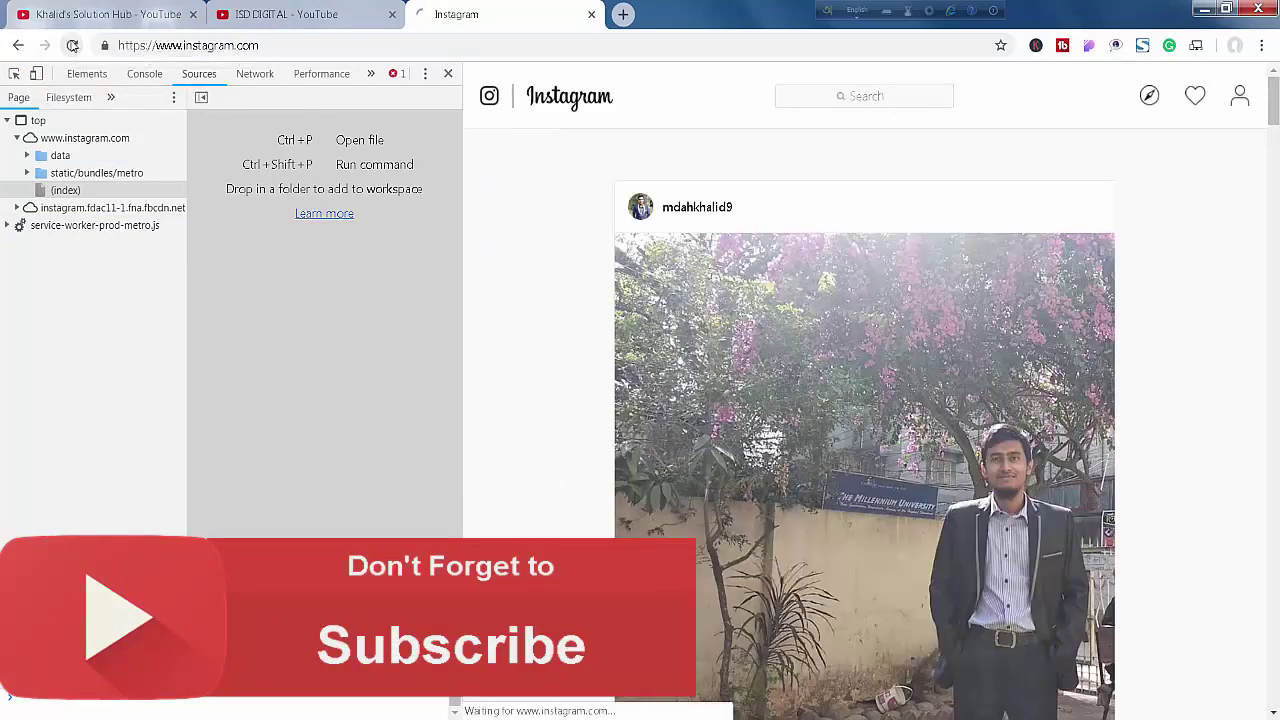
{"action": "left_click", "coordinate": [37, 74]}
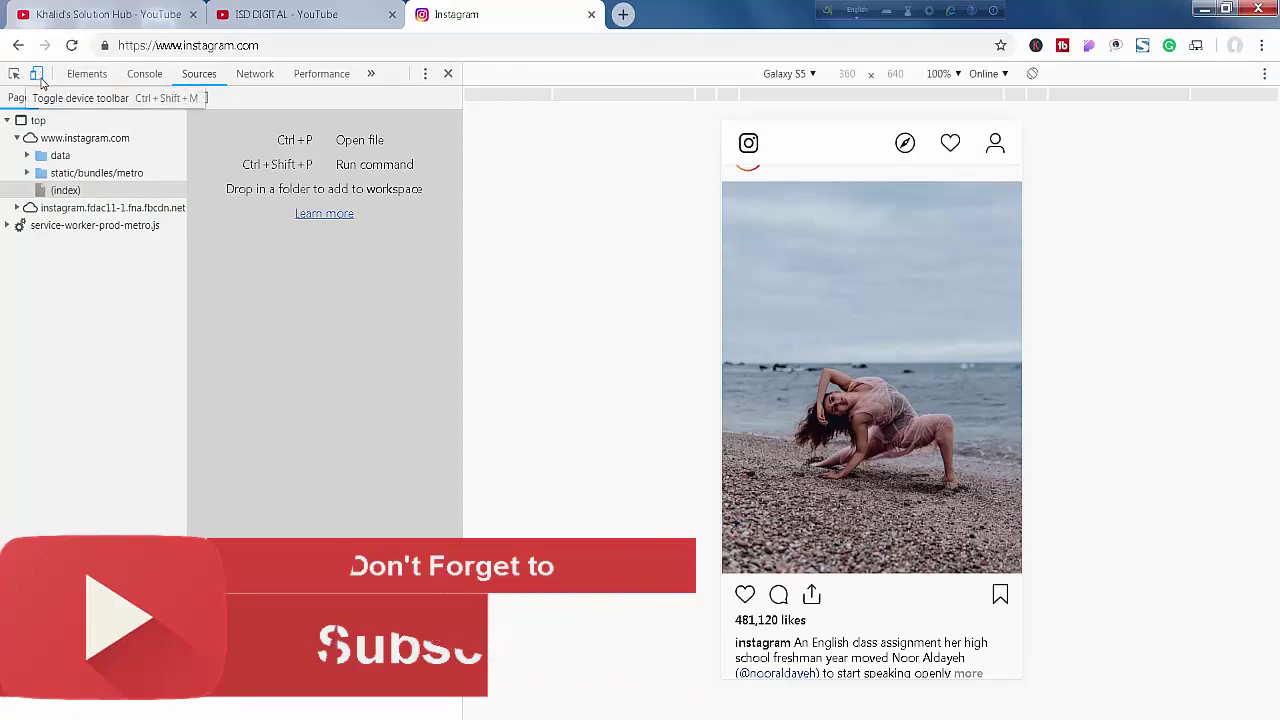
Reload Instagram in the Galaxy S5 view, scroll the feed, and begin a new post
{"action": "left_click", "coordinate": [70, 47]}
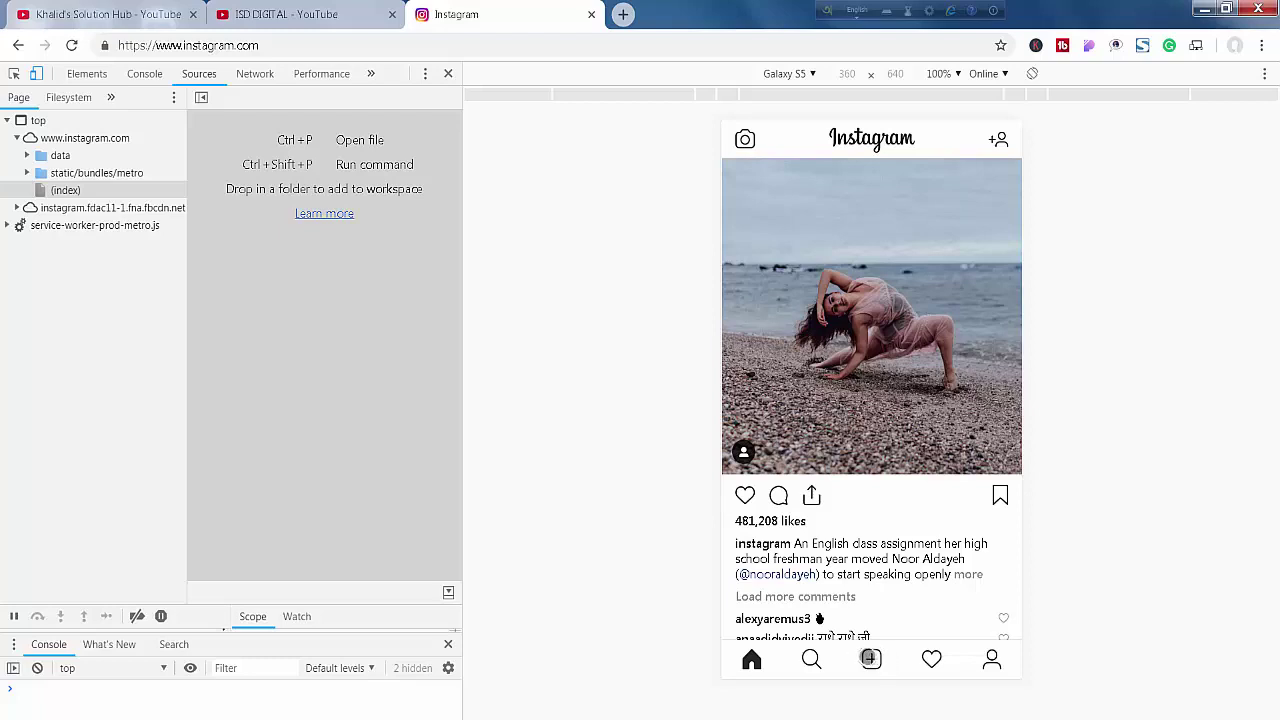
{"action": "scroll", "coordinate": [874, 574], "scroll_direction": "down", "scroll_amount": 6}
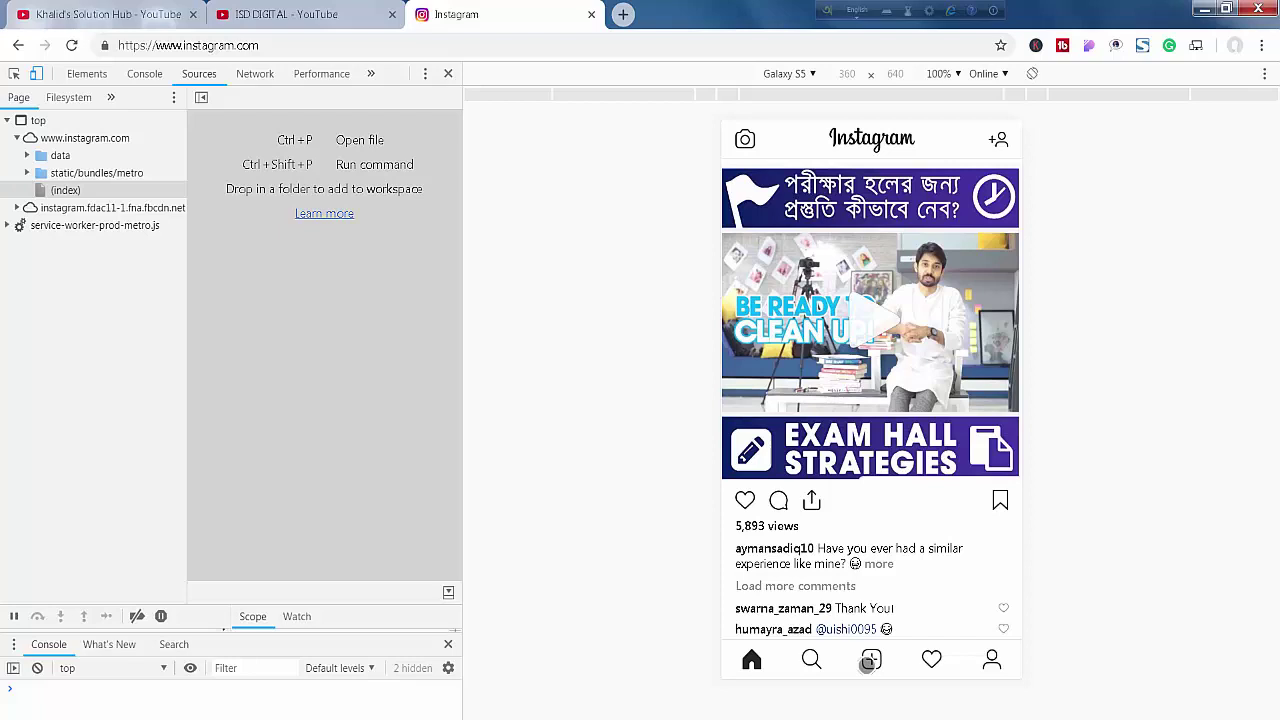
{"action": "left_click", "coordinate": [869, 661]}
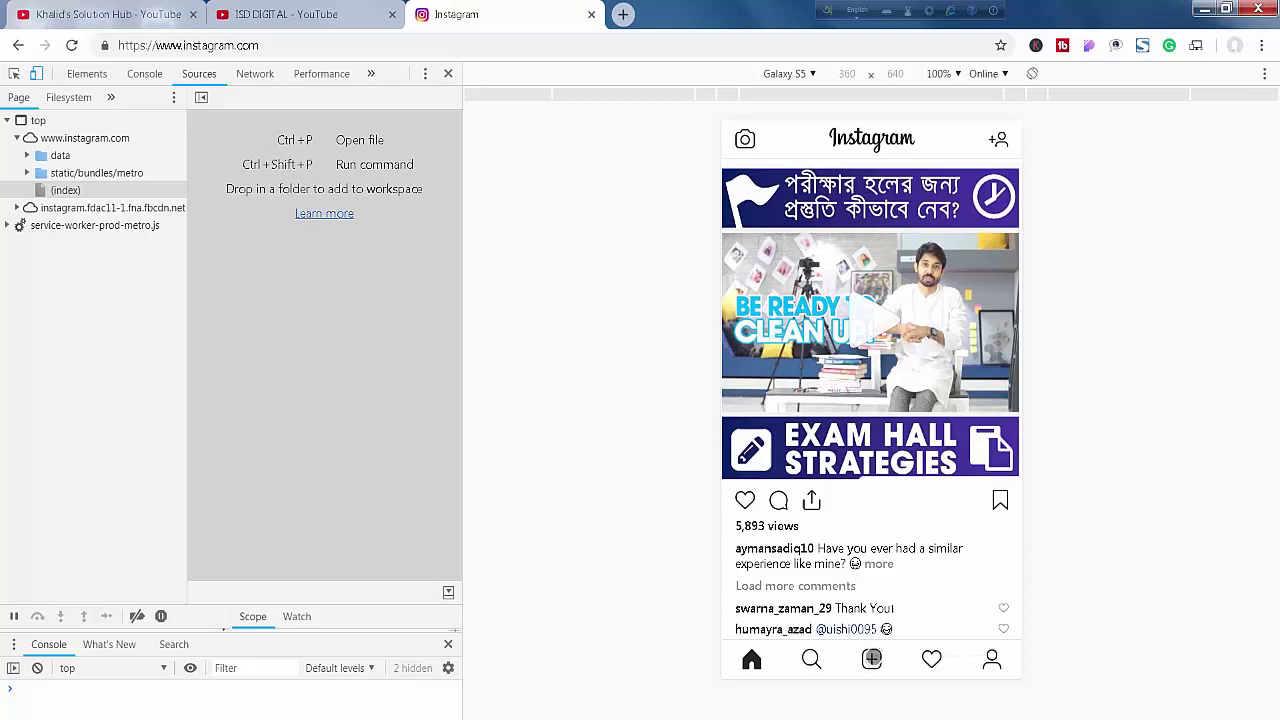